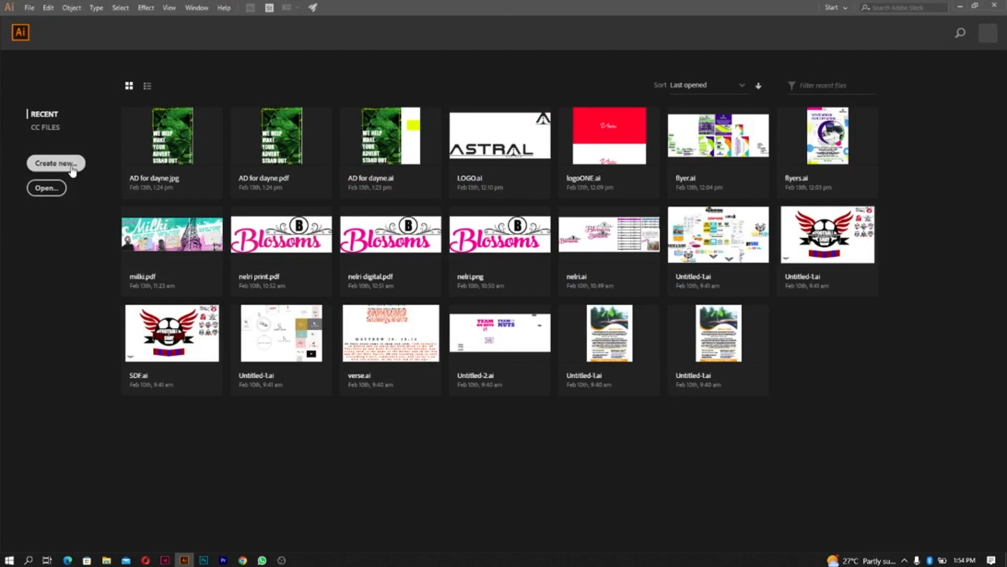
Step: Start a new document, switch its units to pixels, and set its size to 1080 px wide by 1080 px high
left_click(72, 167)
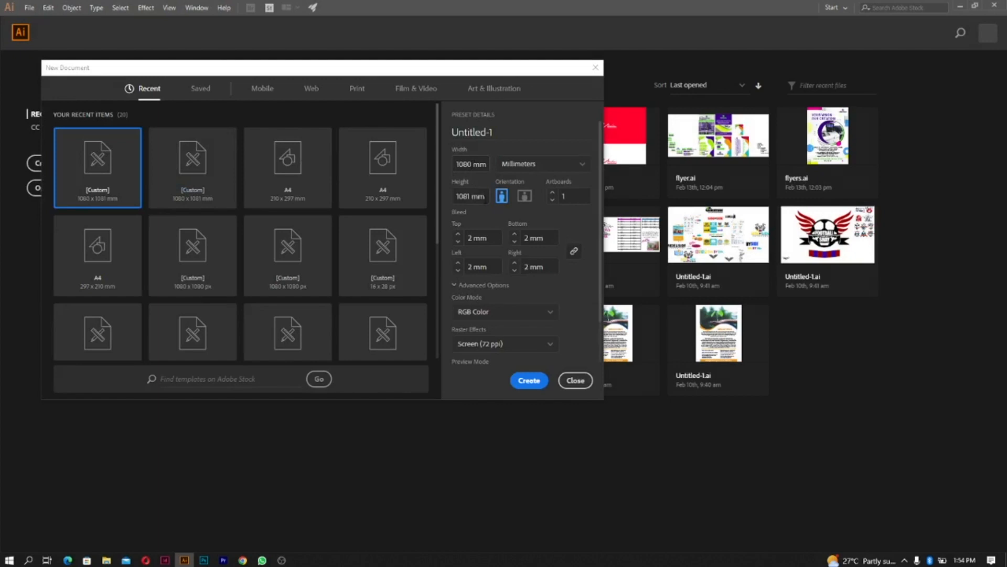
left_click(466, 196)
type("80")
left_click(538, 165)
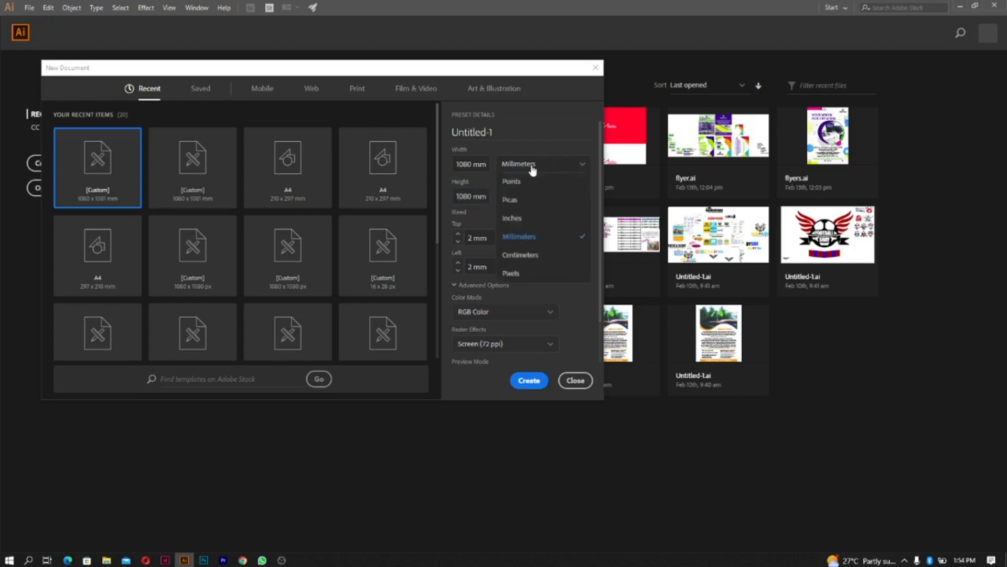
left_click(511, 273)
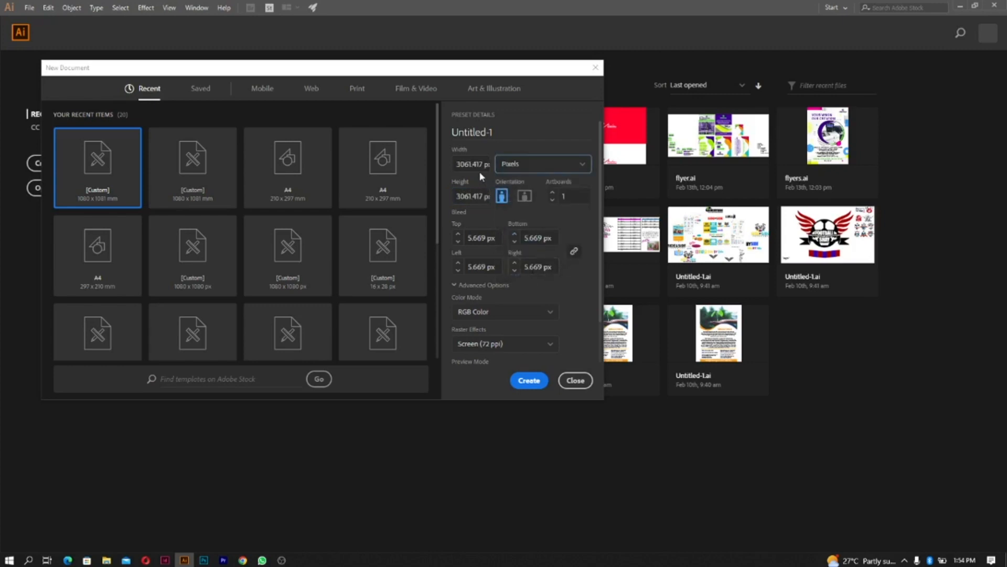
left_click_drag(456, 164, 480, 164)
type("1080")
key("Tab")
type("10")
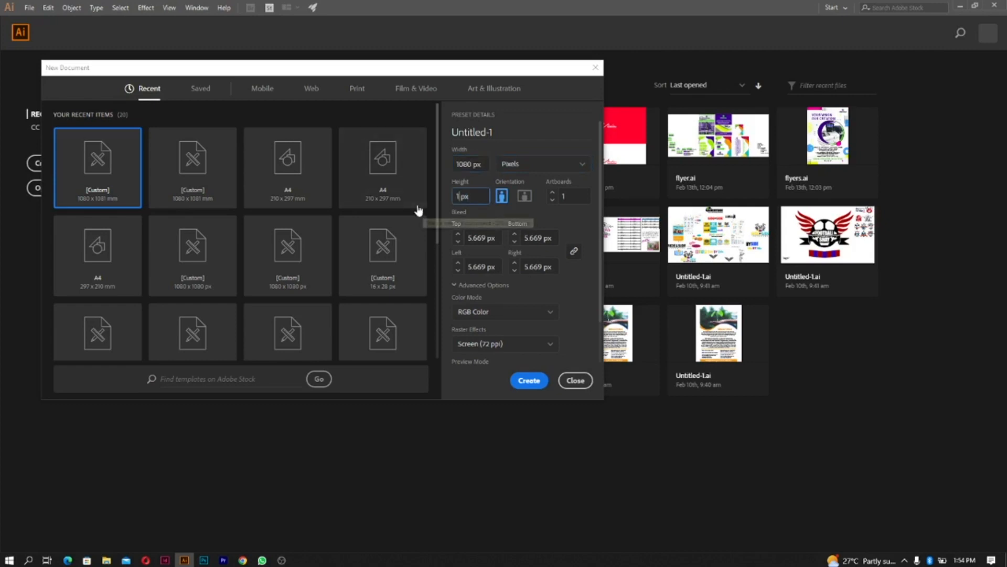
type("80")
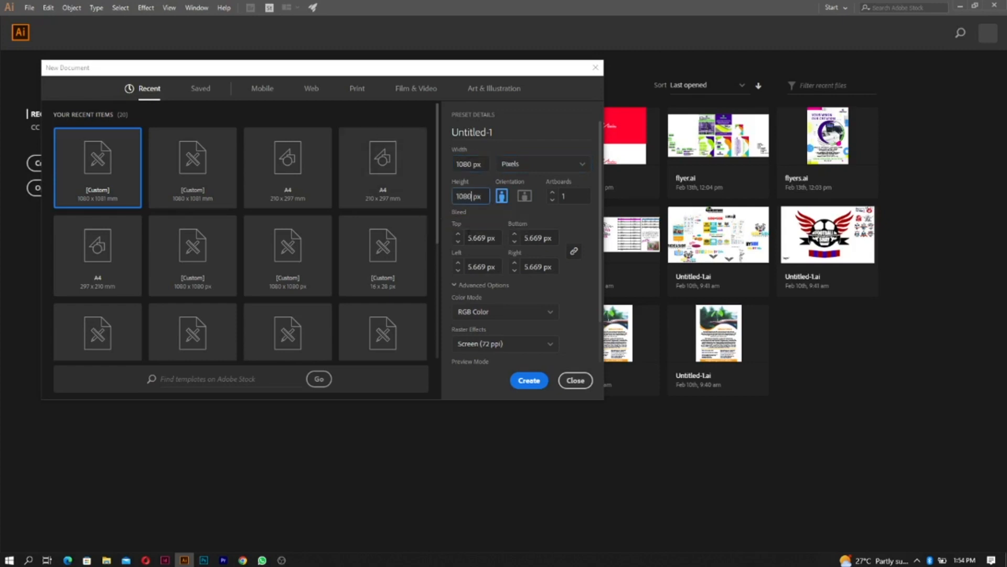
Step: Set all bleeds to 0 px and raster effects to Medium (150 ppi), and create the document
left_click(459, 241)
left_click(458, 242)
left_click(458, 241)
scroll(573, 328, "down", 2)
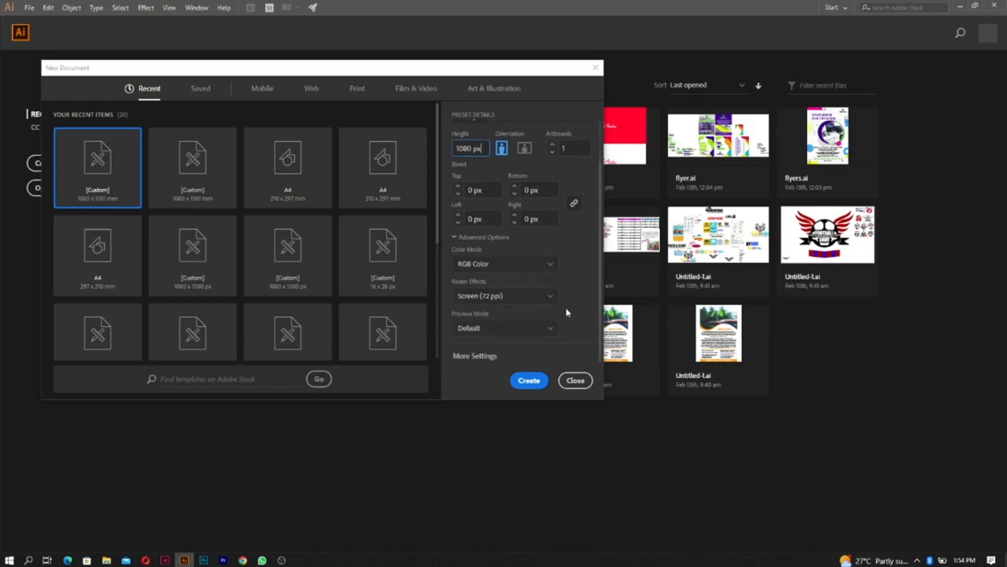
left_click(534, 297)
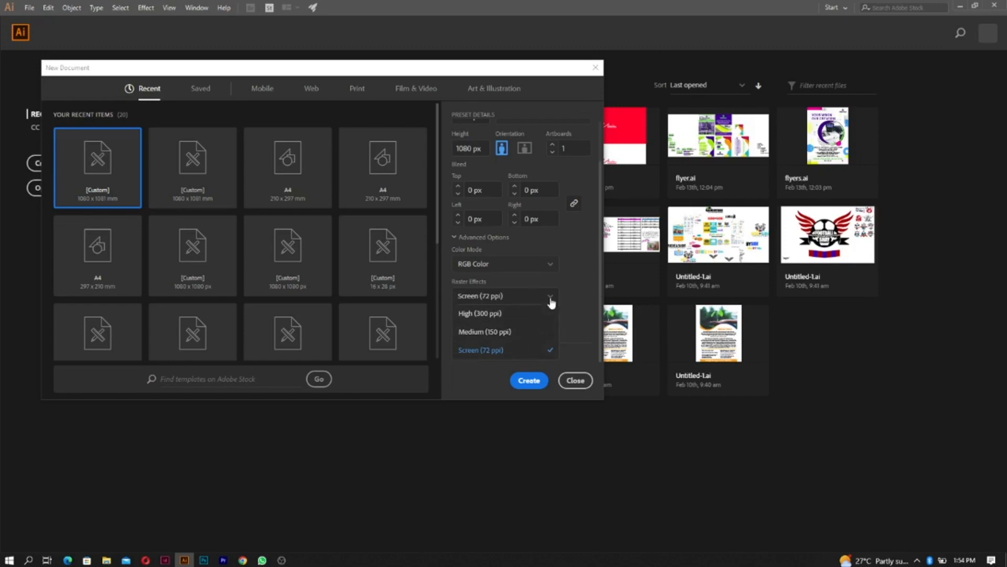
left_click(532, 336)
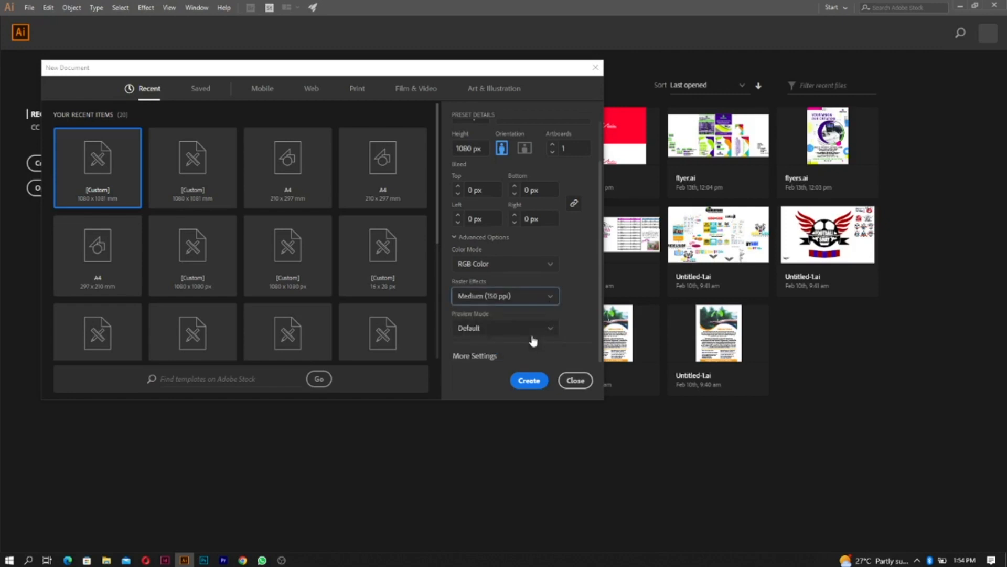
left_click(539, 382)
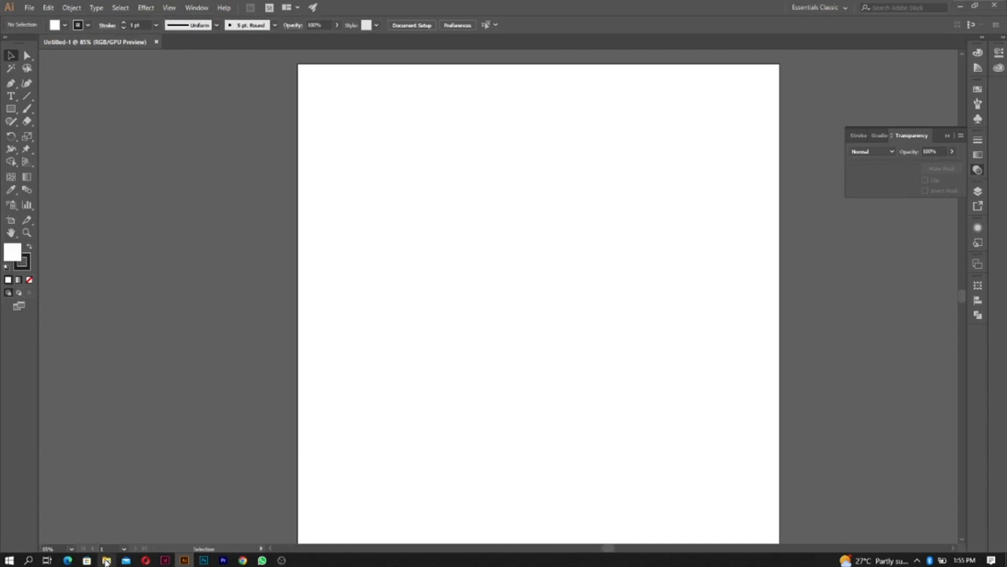
Step: Switch to File Explorer and open the "the last" folder inside the "you" folder
left_click(107, 562)
left_click(32, 236)
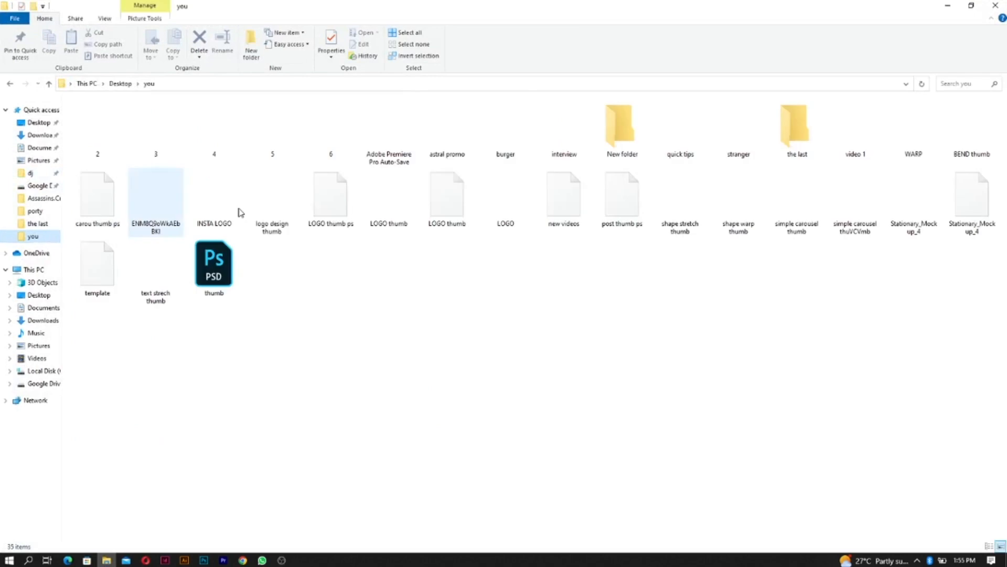
double_click(797, 131)
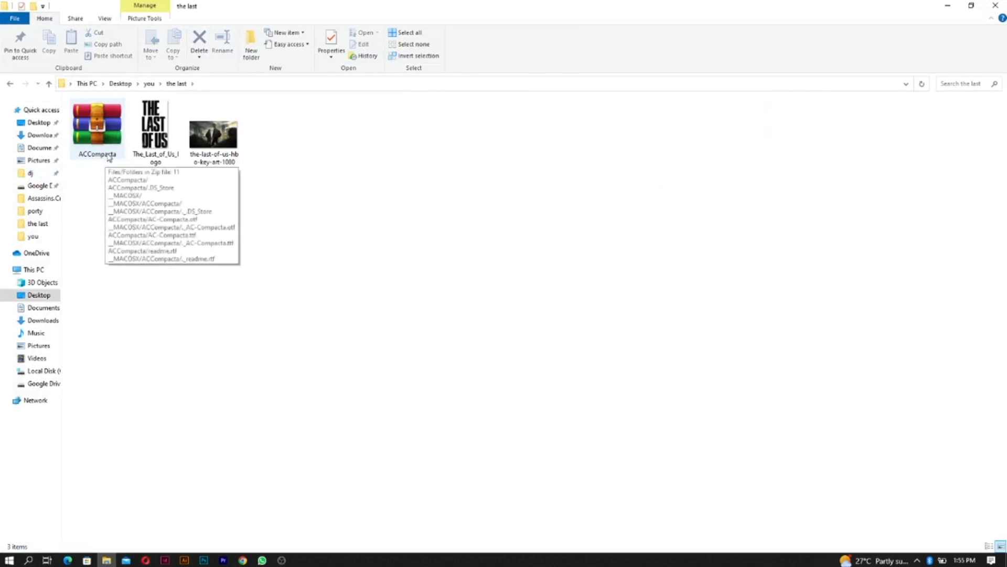
Step: Examine the contents of the ACCompacta folder inside the ACCompacta zip archive, dismissing the license notice, and close the archive
mouse_move(101, 161)
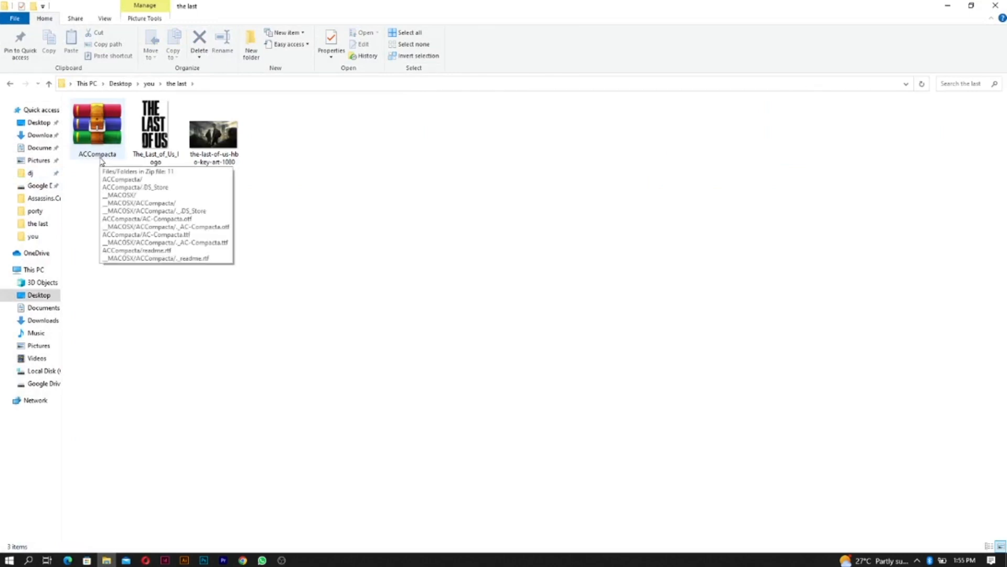
left_click(109, 152)
double_click(109, 151)
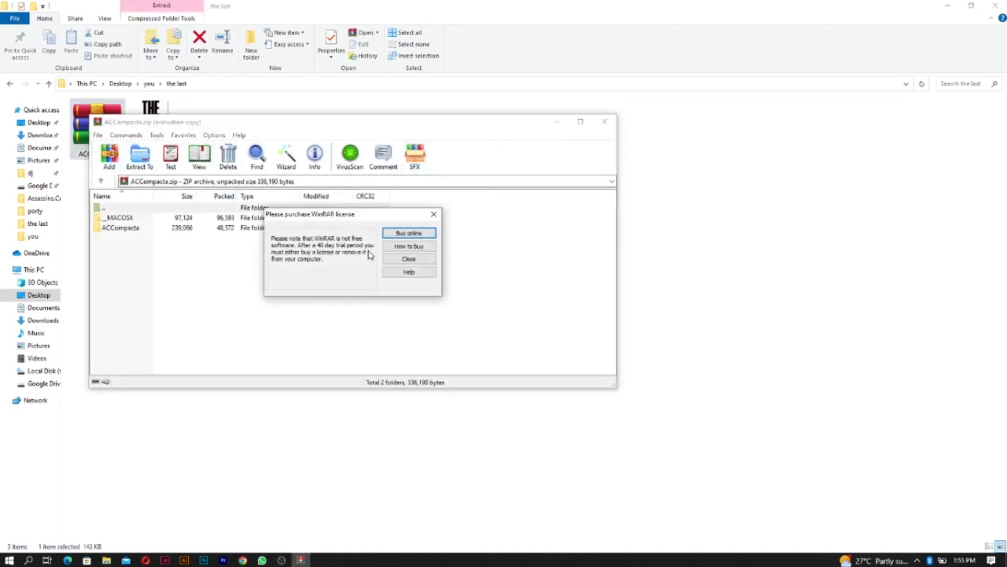
left_click(409, 263)
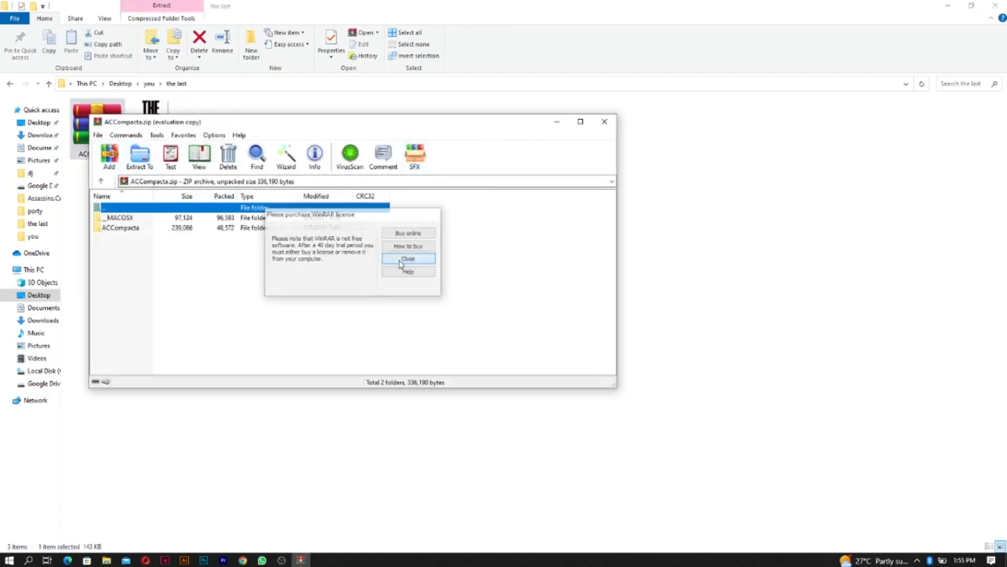
double_click(121, 228)
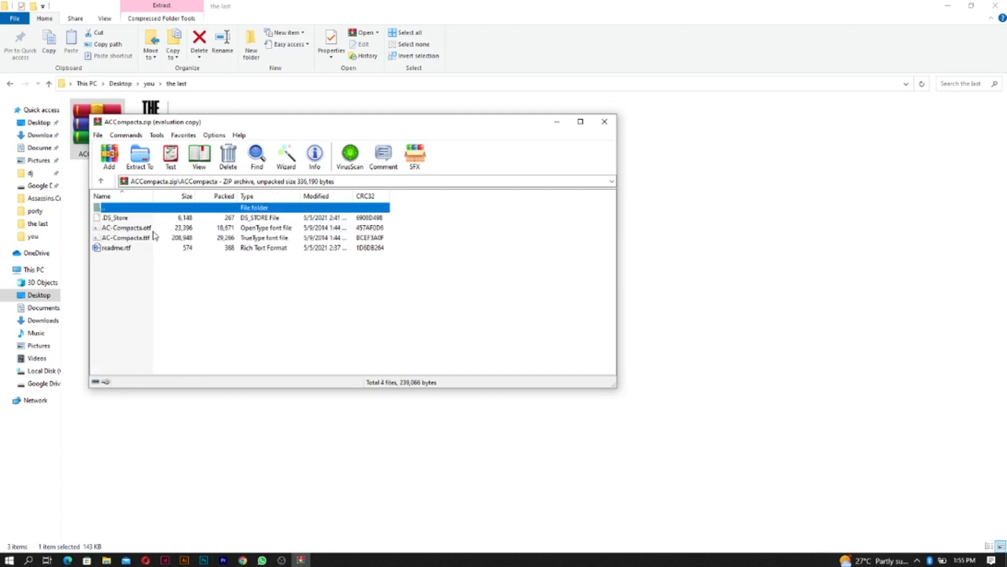
left_click(604, 121)
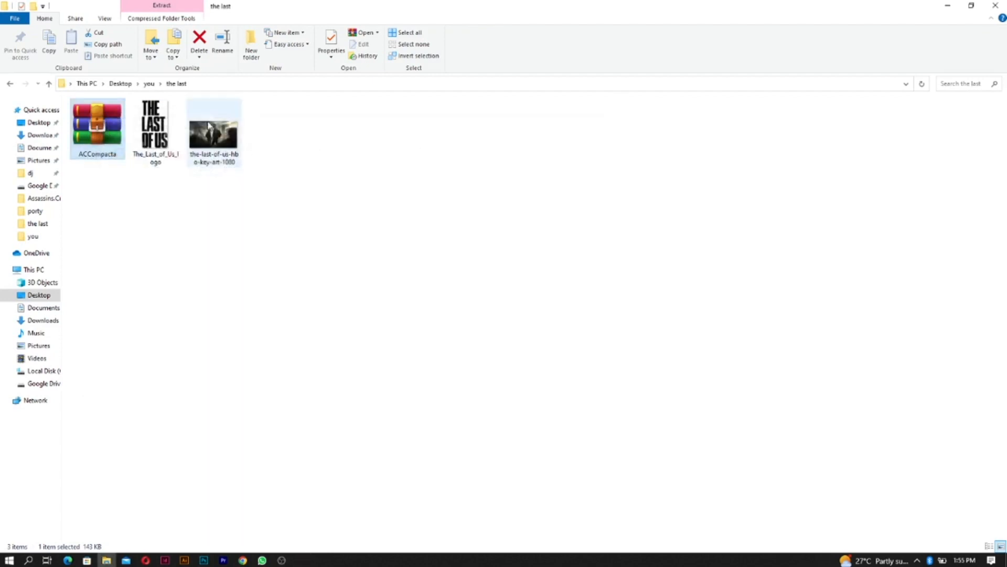
Step: Extract the ACCompacta archive into the current folder and open the extracted ACCompacta folder
right_click(101, 125)
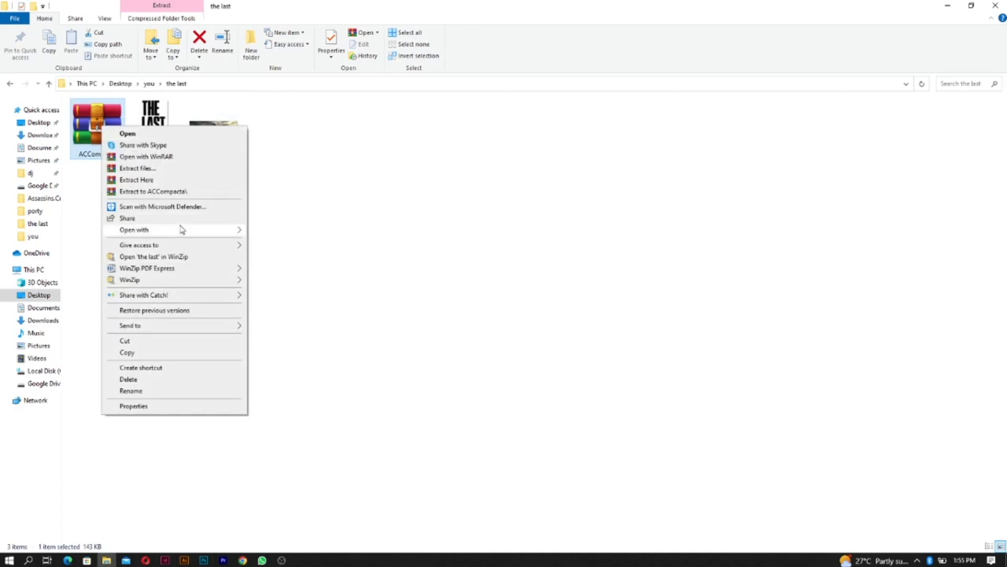
left_click(184, 180)
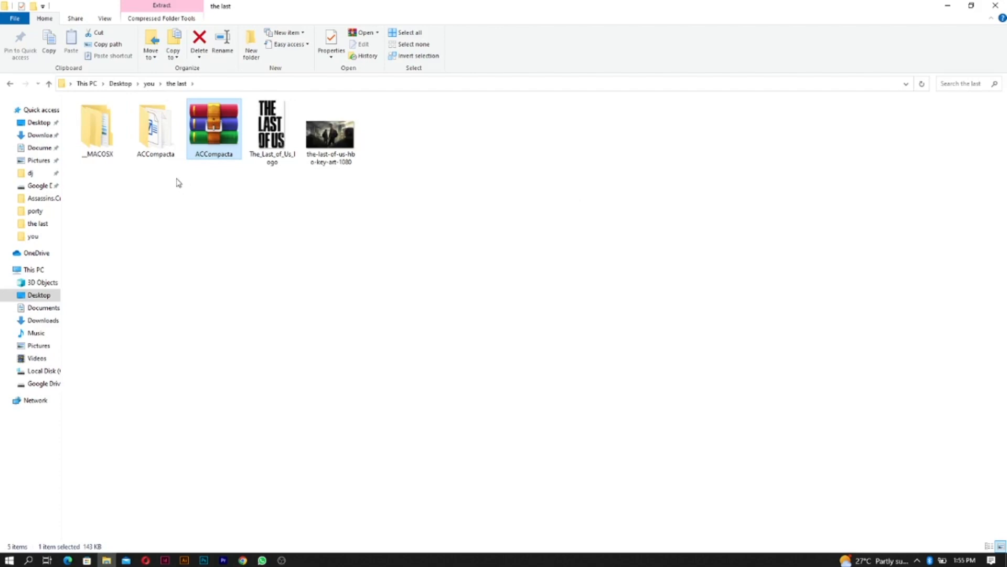
left_click(162, 150)
double_click(162, 150)
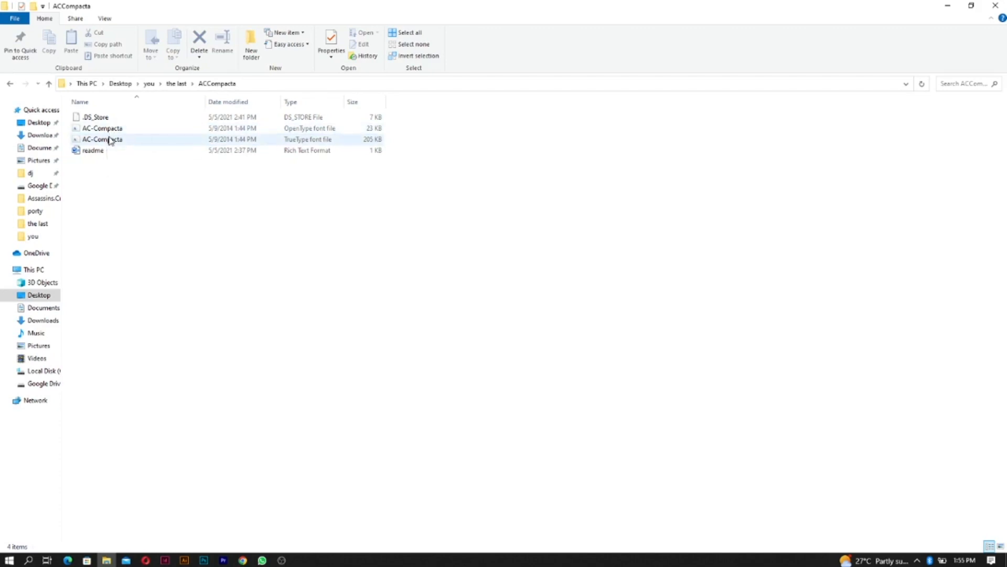
Step: Preview the AC-Compacta OpenType font file, close the preview, and return to the "the last" folder
left_click(111, 139)
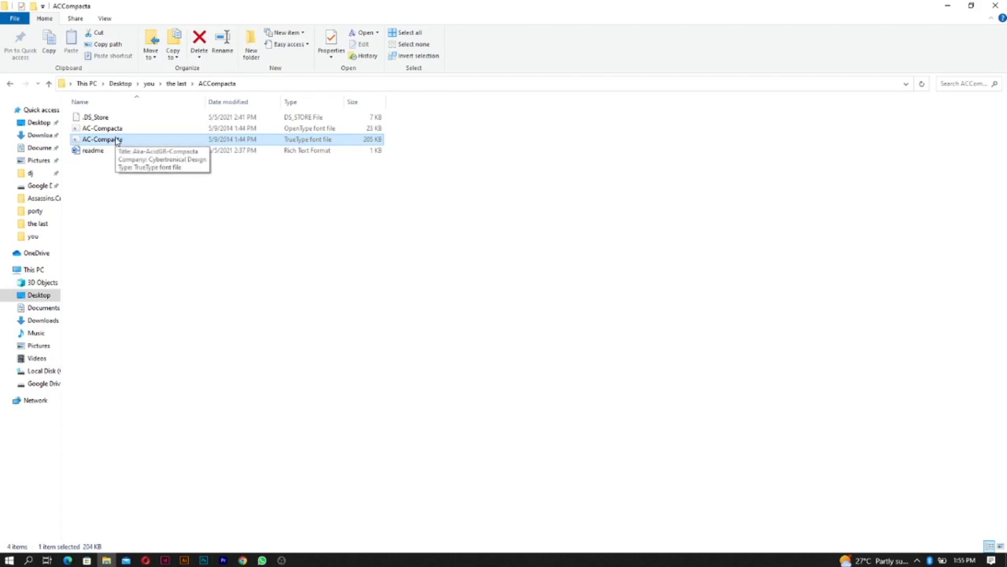
double_click(118, 129)
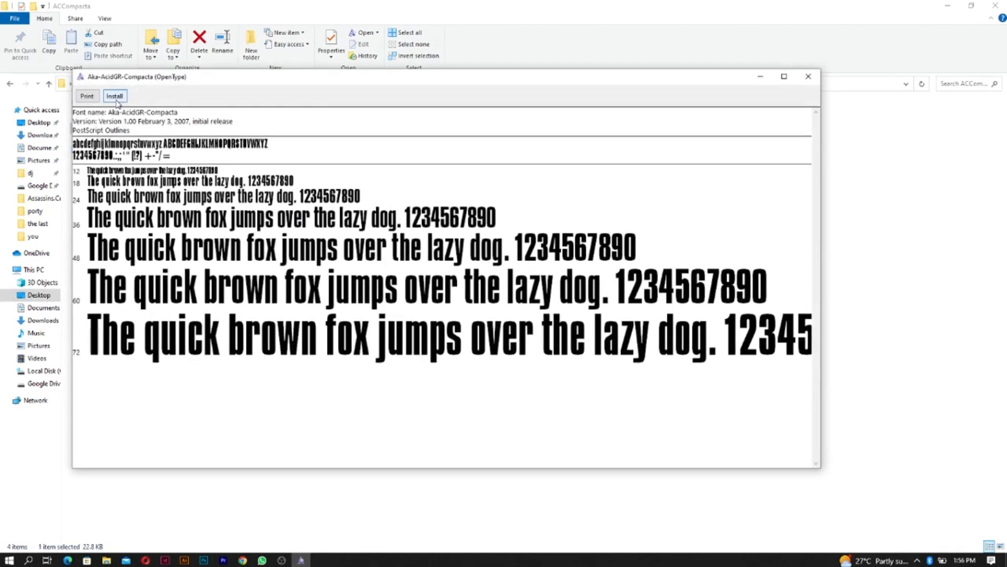
left_click(809, 76)
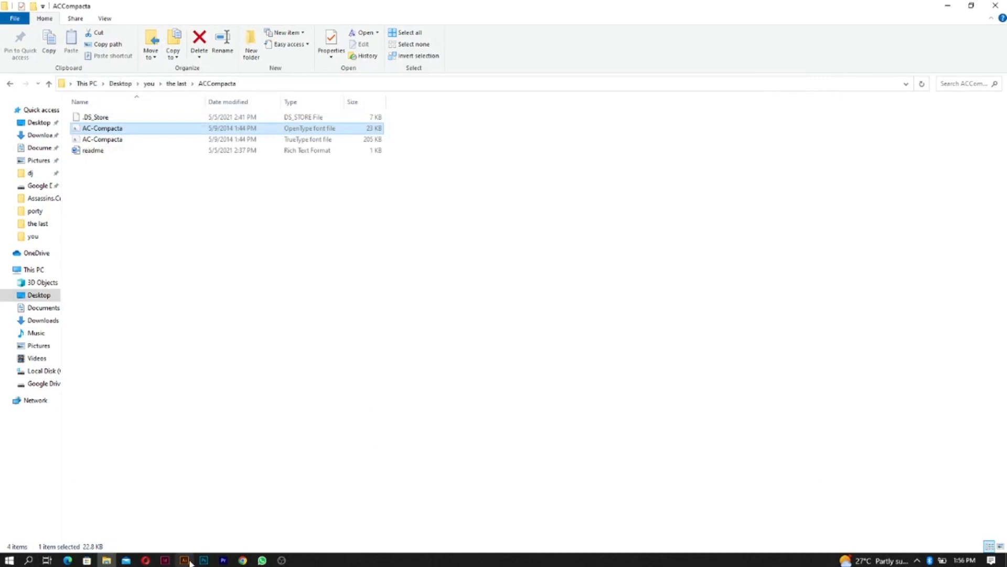
mouse_move(184, 560)
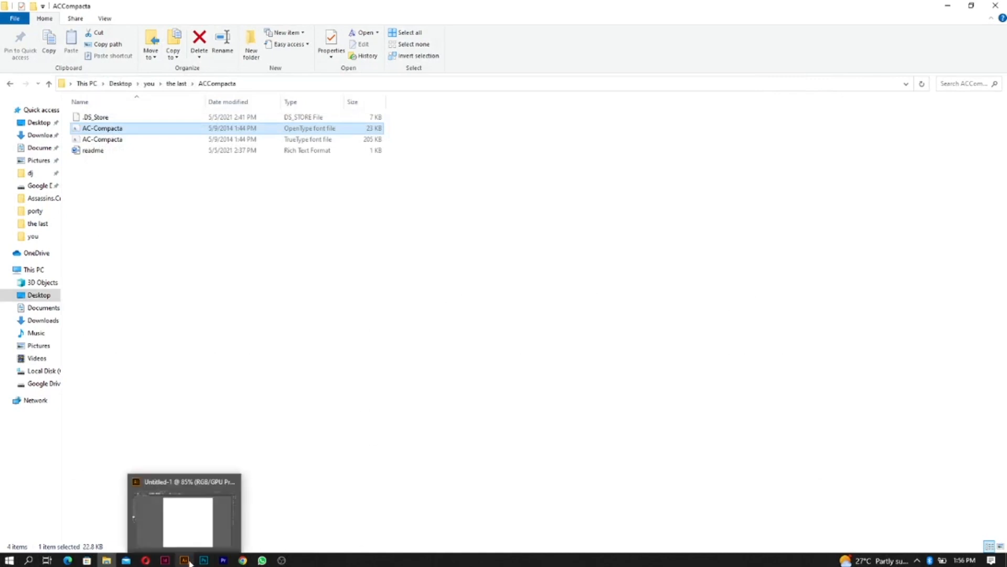
left_click(10, 85)
Step: Try to place the image the-last-of-us-hbo-key-art-1080 into the Illustrator document from its folder
left_click(344, 144)
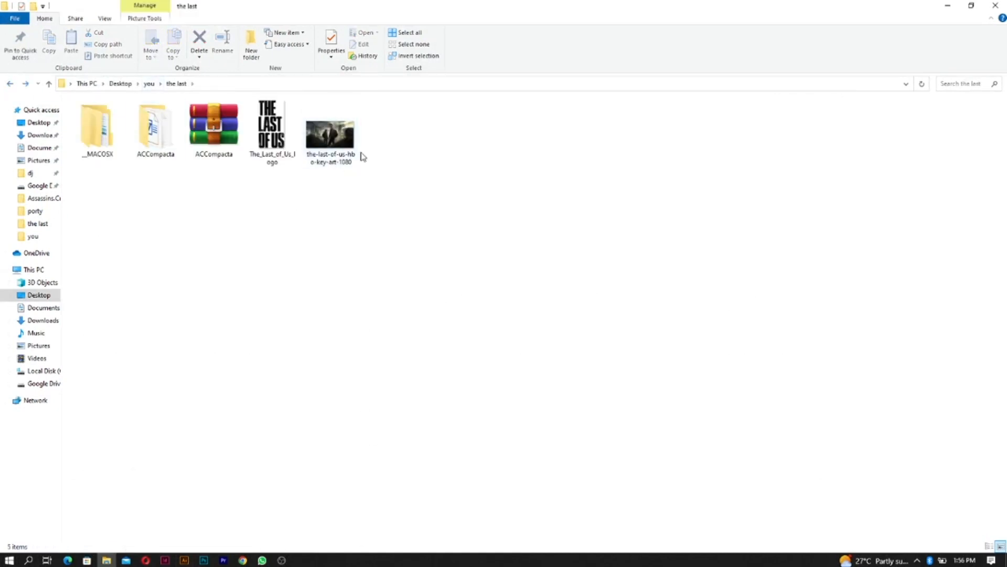
left_click_drag(339, 138, 322, 360)
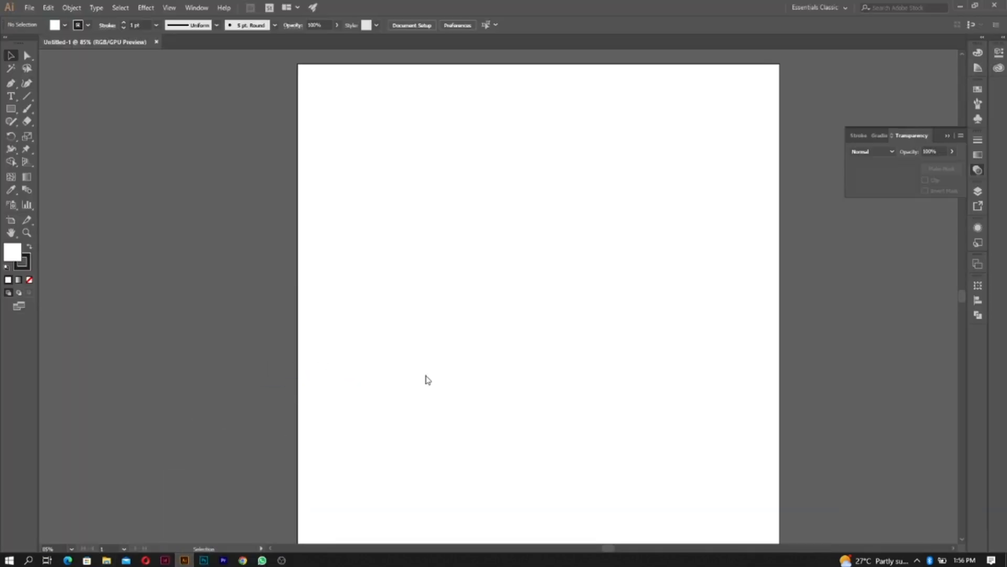
left_click(615, 292)
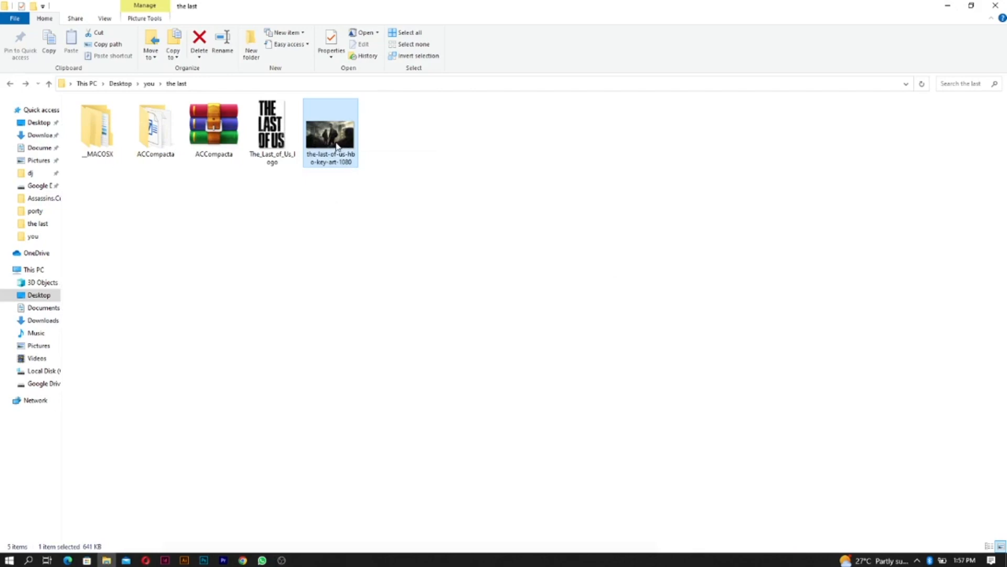
Step: Open the image the-last-of-us-hbo-key-art-1080 from the "the last" folder in Paint
right_click(336, 143)
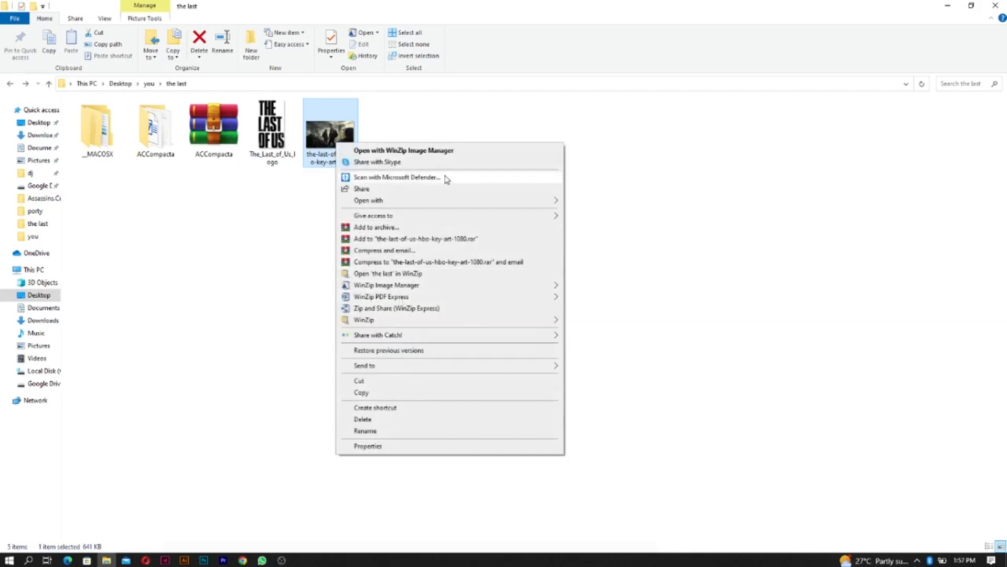
mouse_move(447, 202)
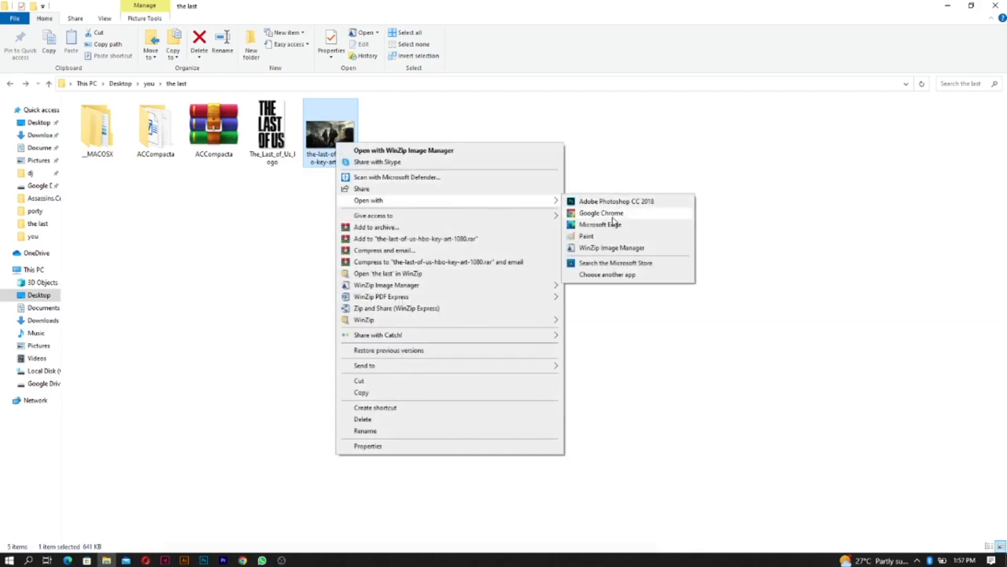
left_click(686, 238)
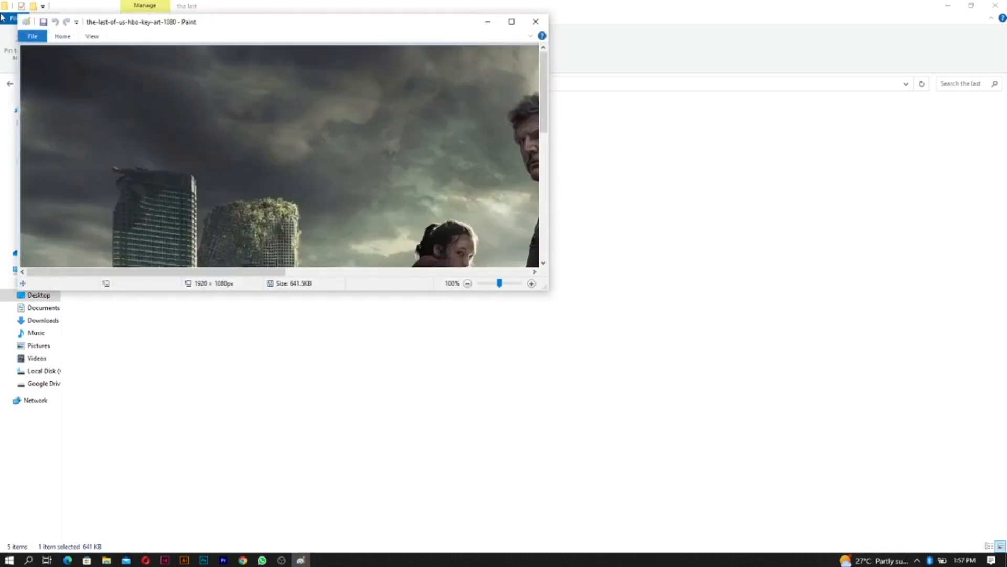
Step: Save the image as a JPEG copy named rf in the Desktop folder you > the last, and close Paint
left_click(32, 36)
mouse_move(62, 125)
left_click(194, 101)
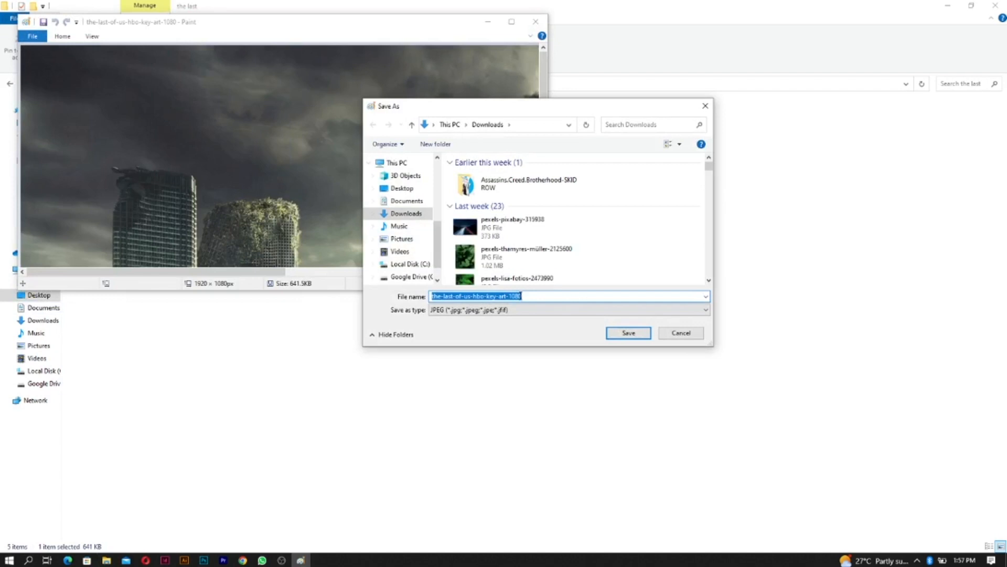
scroll(403, 199, "up", 3)
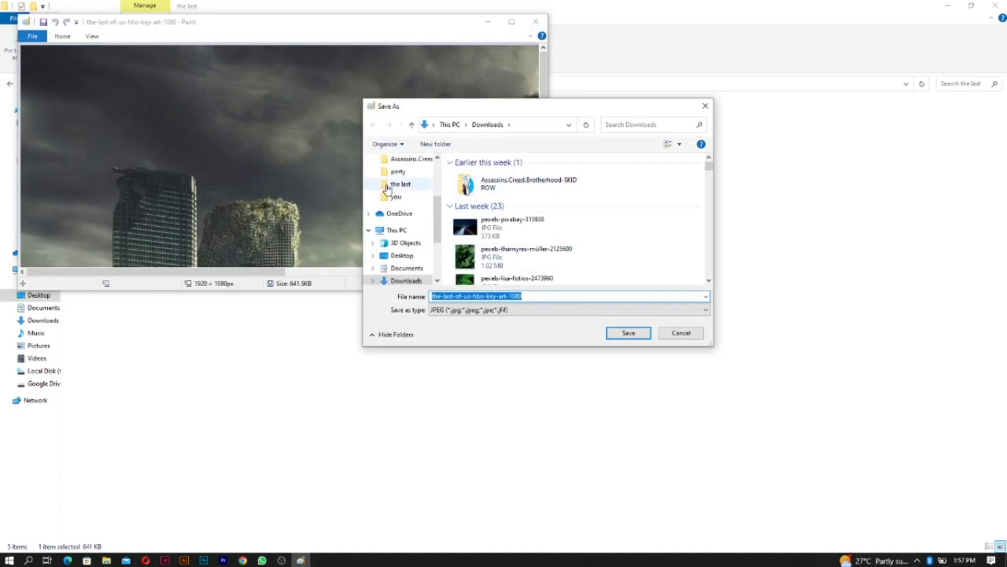
left_click(396, 197)
scroll(625, 236, "down", 3)
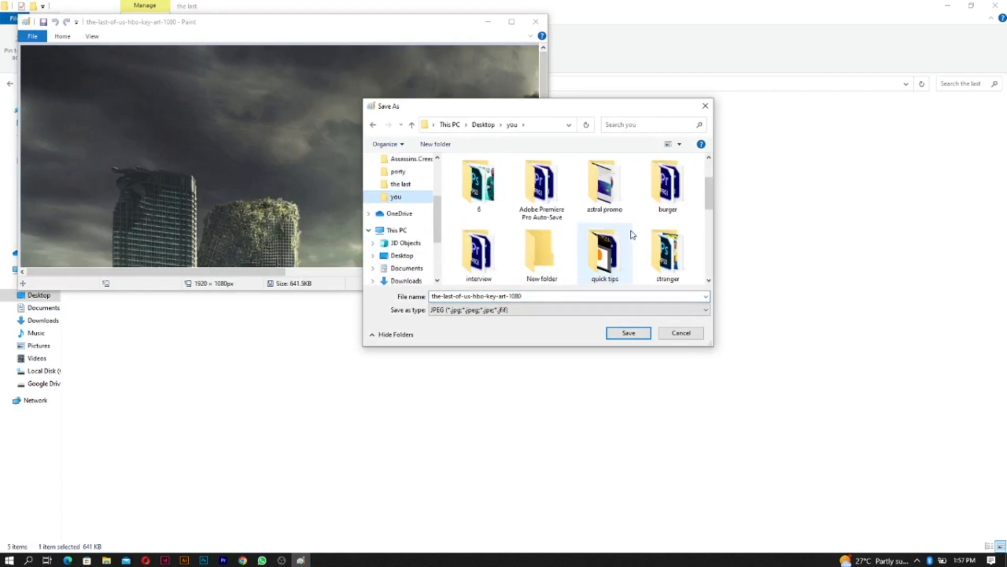
double_click(479, 254)
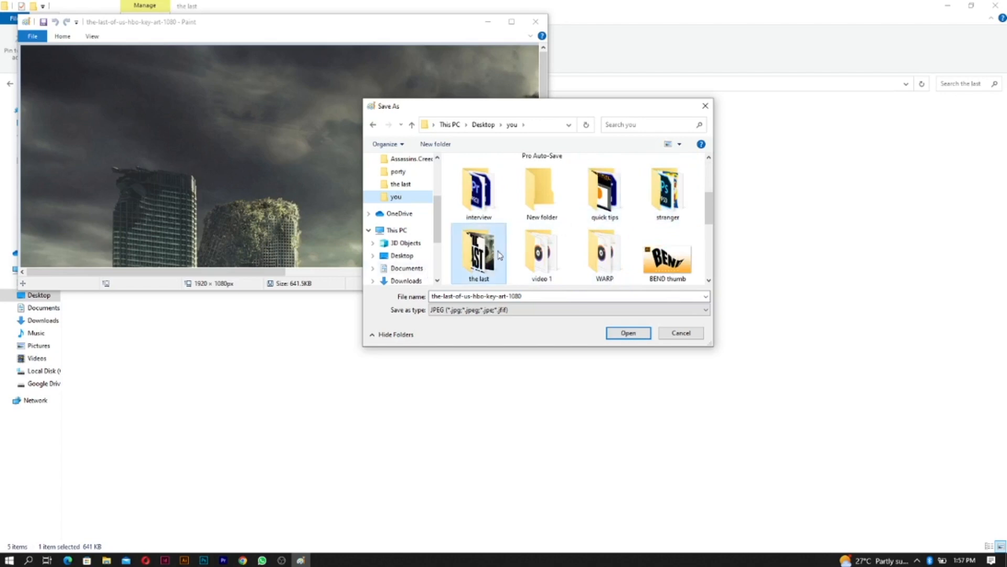
left_click(529, 297)
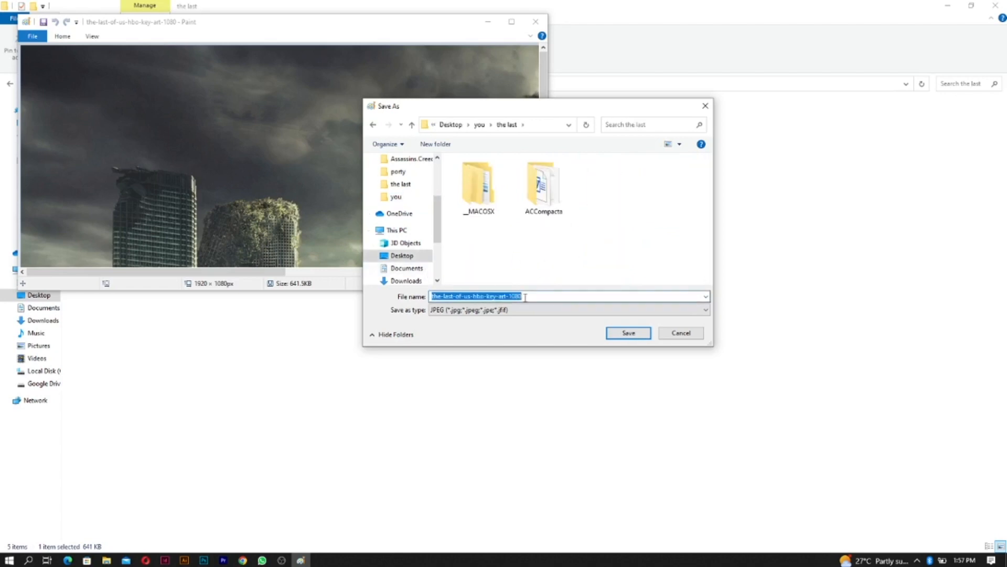
left_click(529, 296)
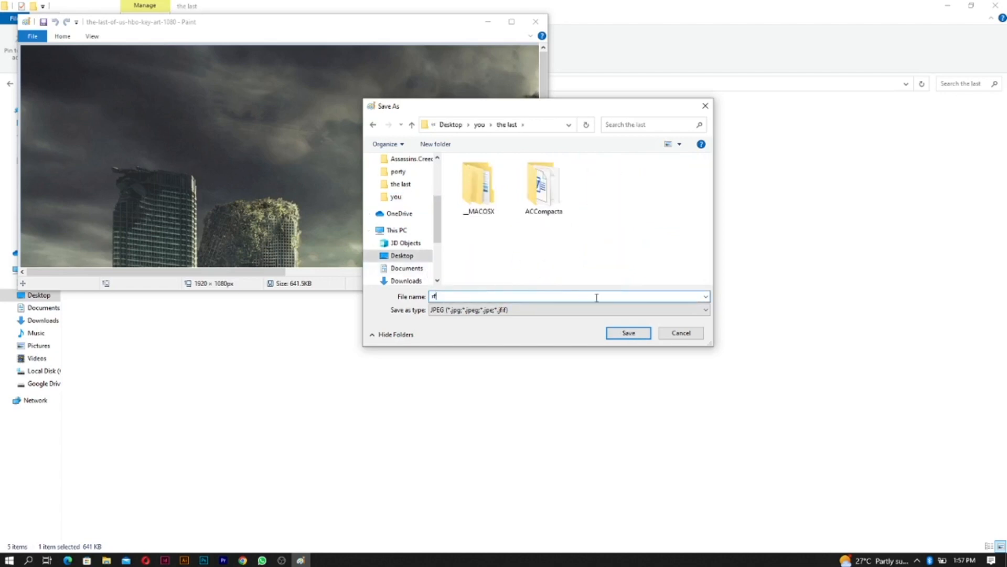
left_click(627, 334)
left_click(318, 181)
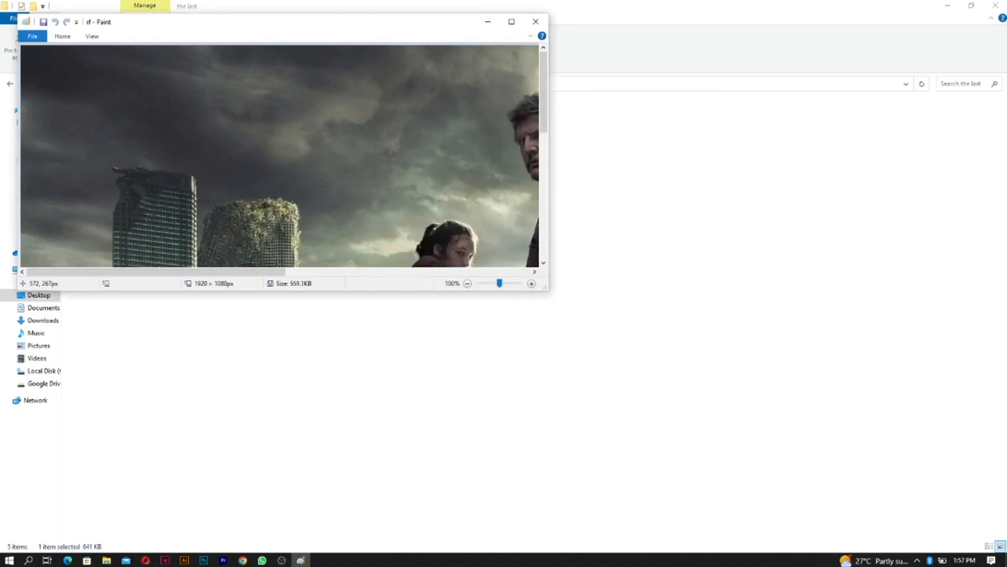
left_click(535, 21)
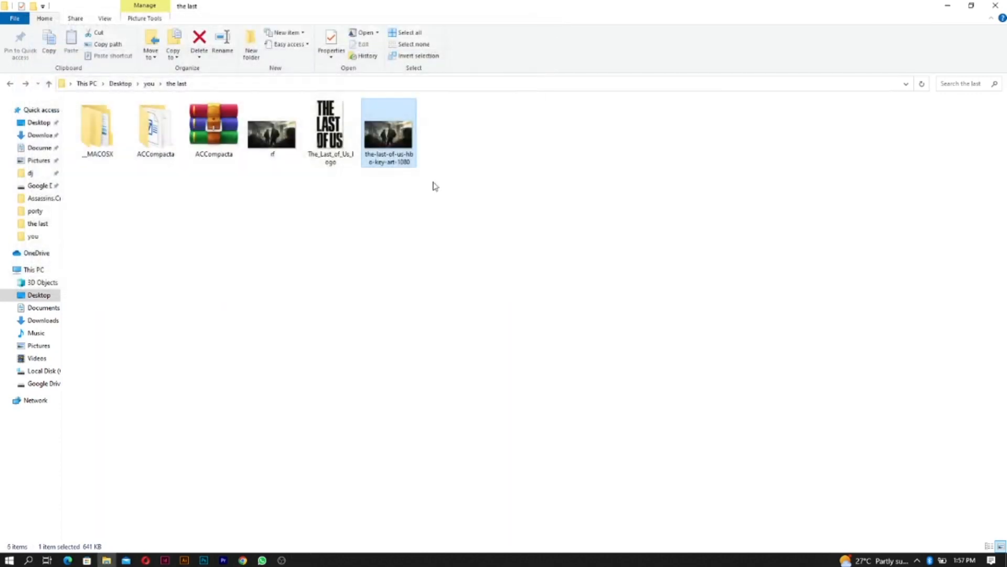
Step: Place the rf image from the "the last" folder into the Illustrator document and align its upper-right corner with the artboard's
left_click(269, 150)
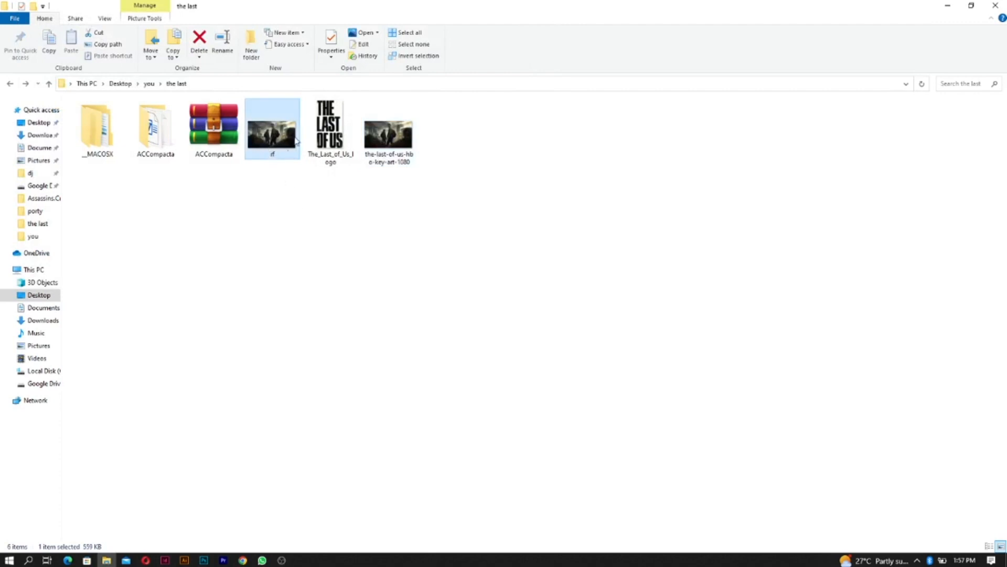
left_click_drag(279, 140, 265, 414)
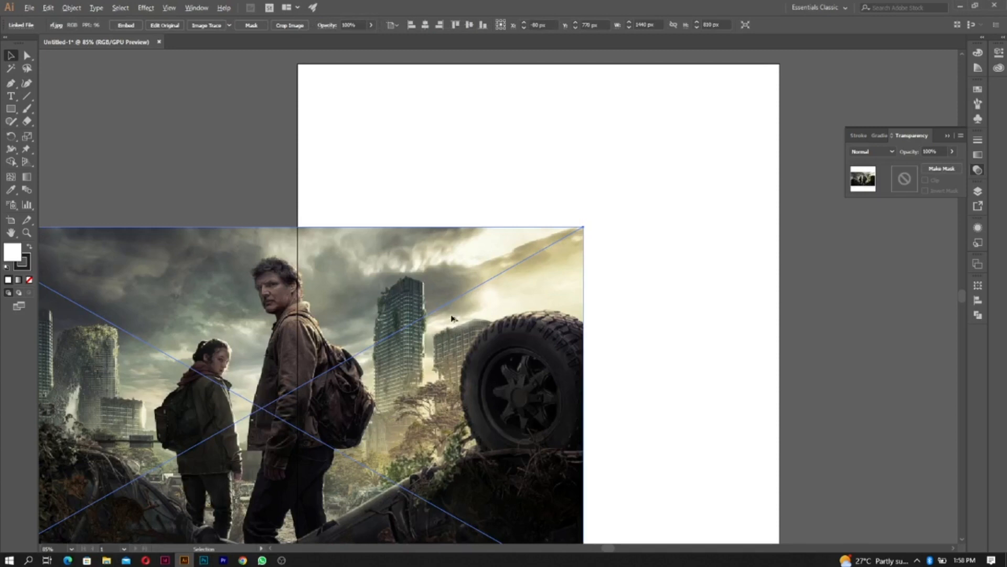
scroll(451, 317, "down", 2)
scroll(452, 317, "up", 1)
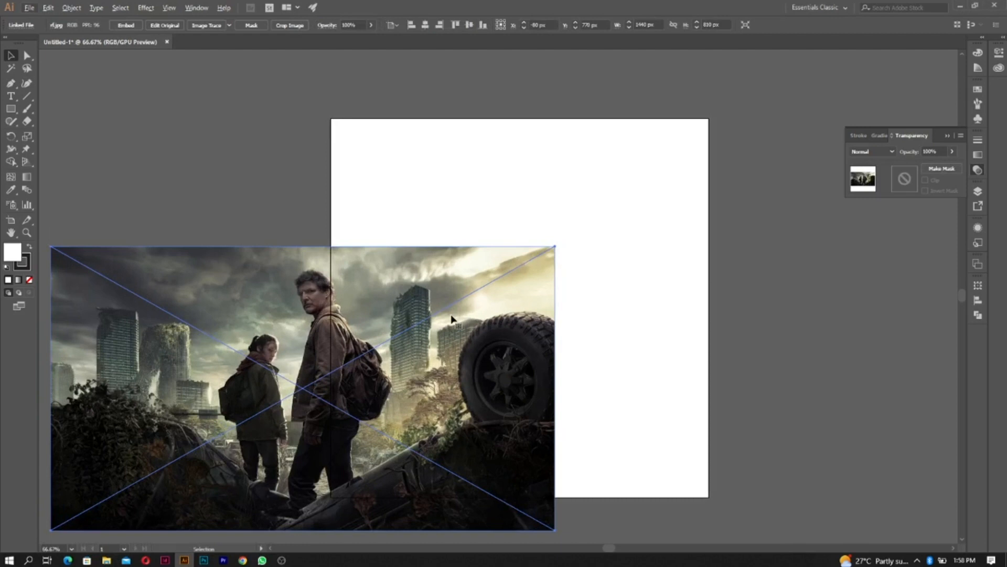
left_click_drag(389, 307, 542, 180)
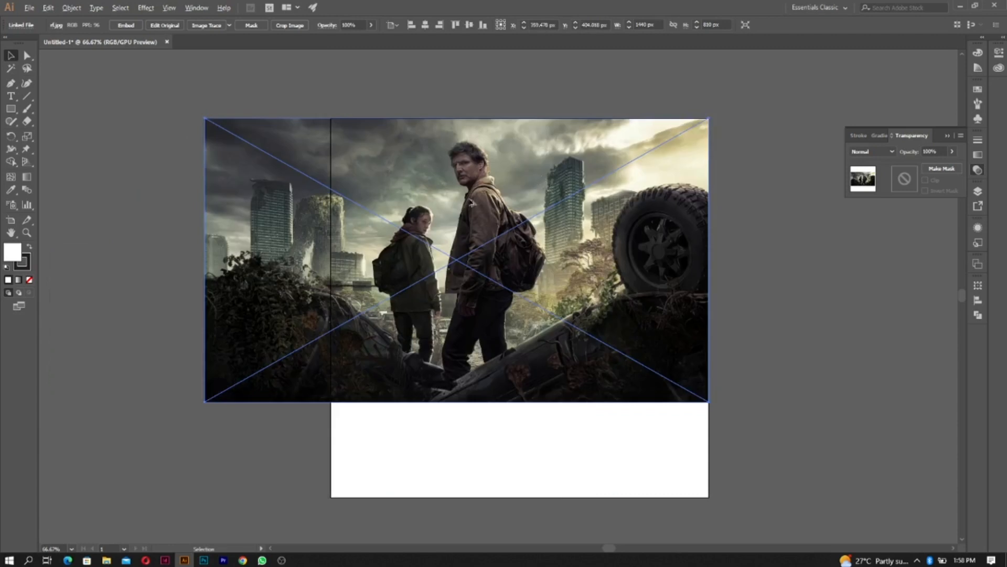
scroll(471, 202, "up", 3)
scroll(470, 202, "down", 2)
scroll(490, 263, "down", 1)
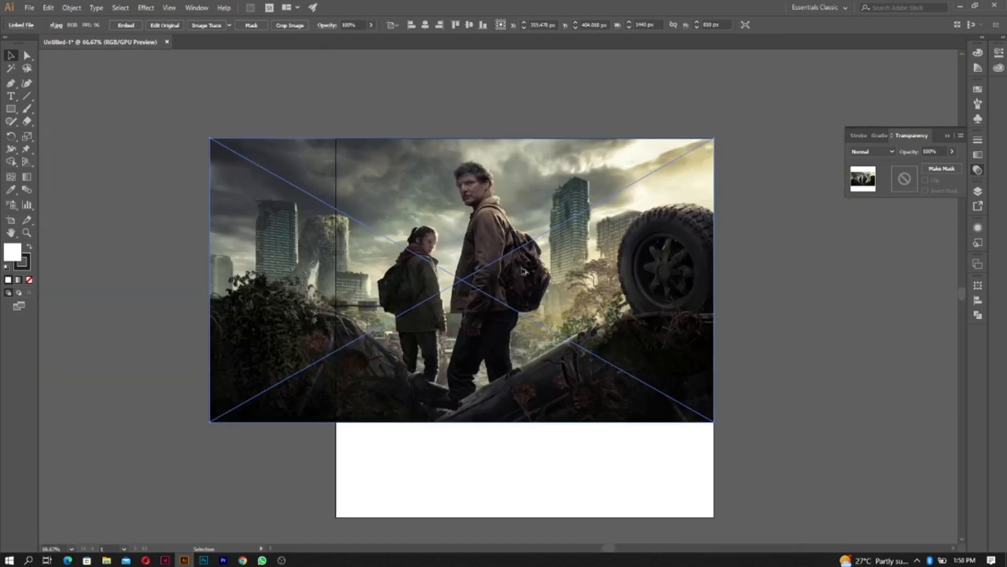
Step: Scale the placed image down proportionally to about 732 x 412 px and move it across the artboard's right edge
left_click(720, 145)
left_click(700, 152)
left_click_drag(693, 158, 440, 255)
key("ctrl+z")
left_click_drag(714, 138, 590, 207)
left_click_drag(520, 270, 844, 324)
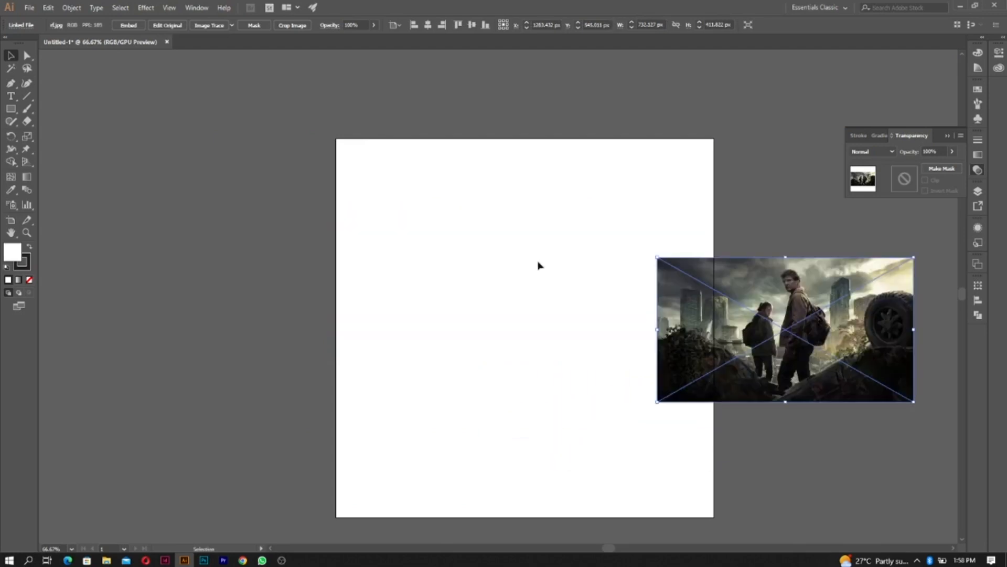
Step: Draw a text area about 867 x 1035 px on the artboard and replace its placeholder text with THE LAST OF US
left_click(11, 96)
left_click_drag(344, 150, 649, 511)
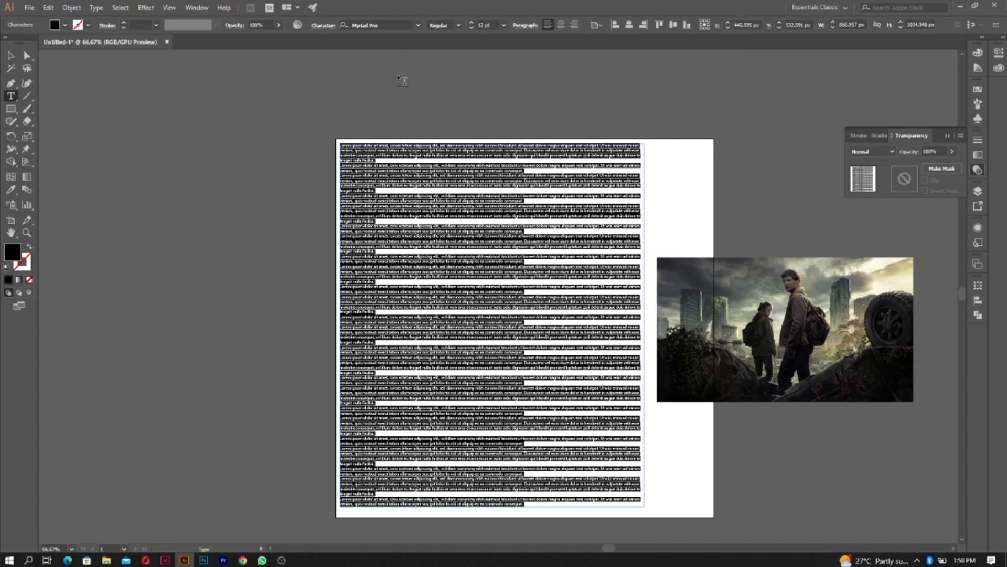
key("BackSpace")
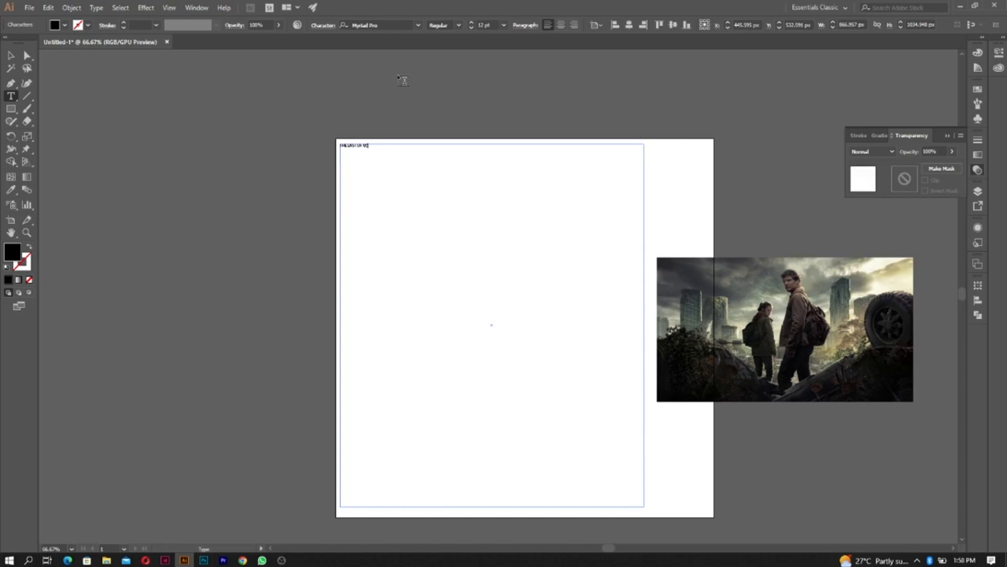
Step: Set the font size of the whole THE LAST OF US text to 200 pt
key("ctrl+a")
left_click(494, 25)
type("250")
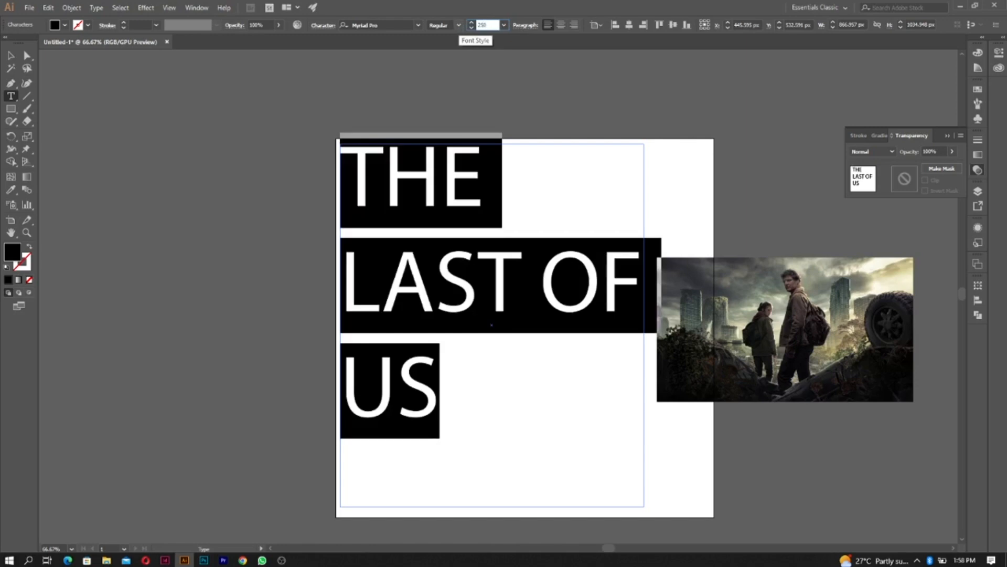
type("200")
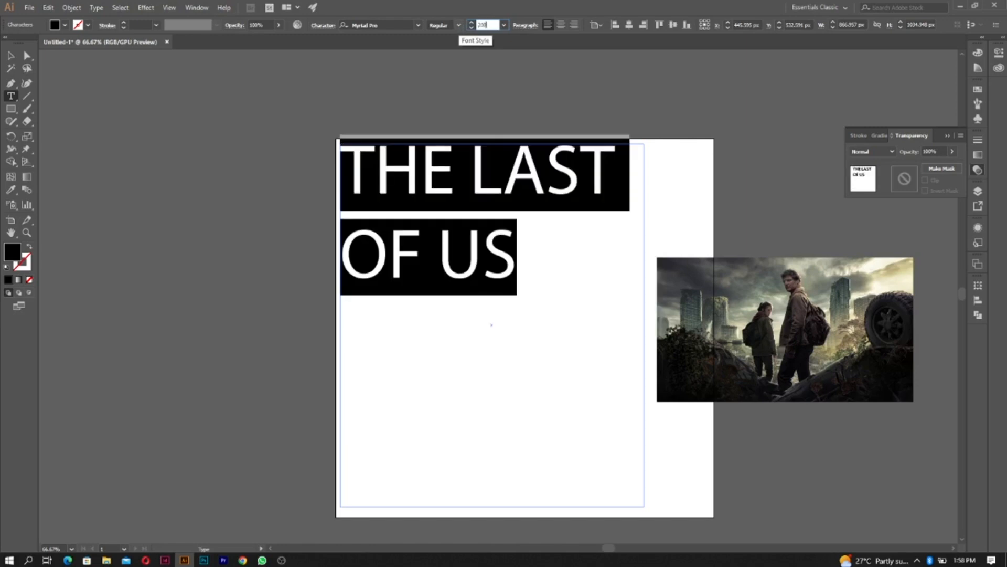
Step: Break the title into three lines reading THE, LAST and OF US
left_click(472, 168)
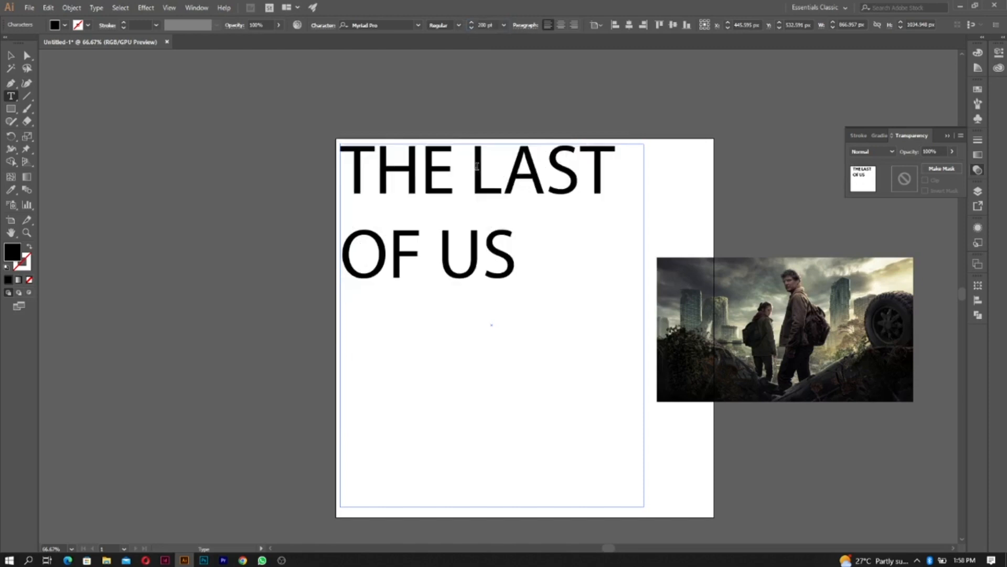
key("Return")
left_click(504, 244)
key("Return")
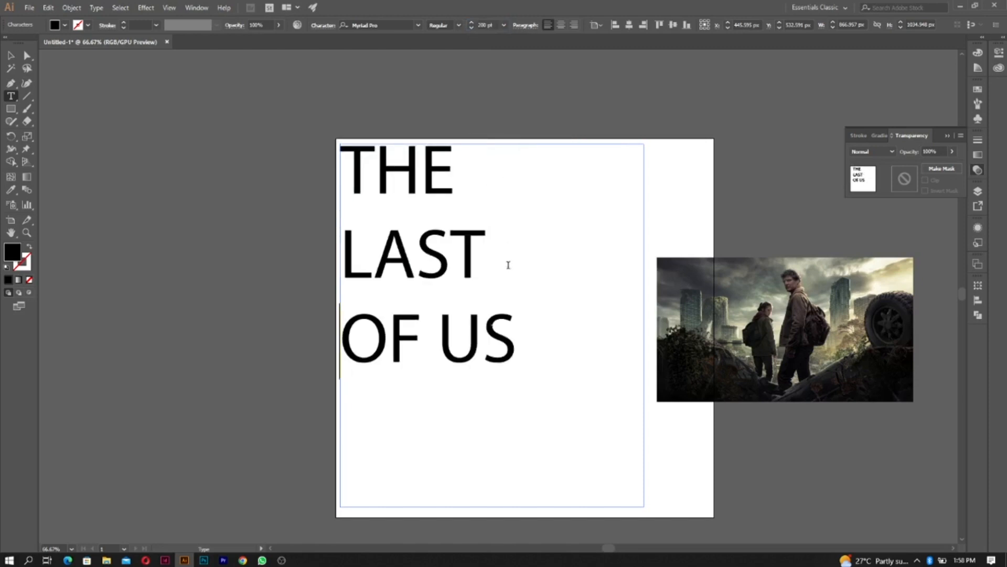
Step: Change the font of all three title lines to Aka-AcidGR-Compacta
left_click_drag(521, 331, 319, 182)
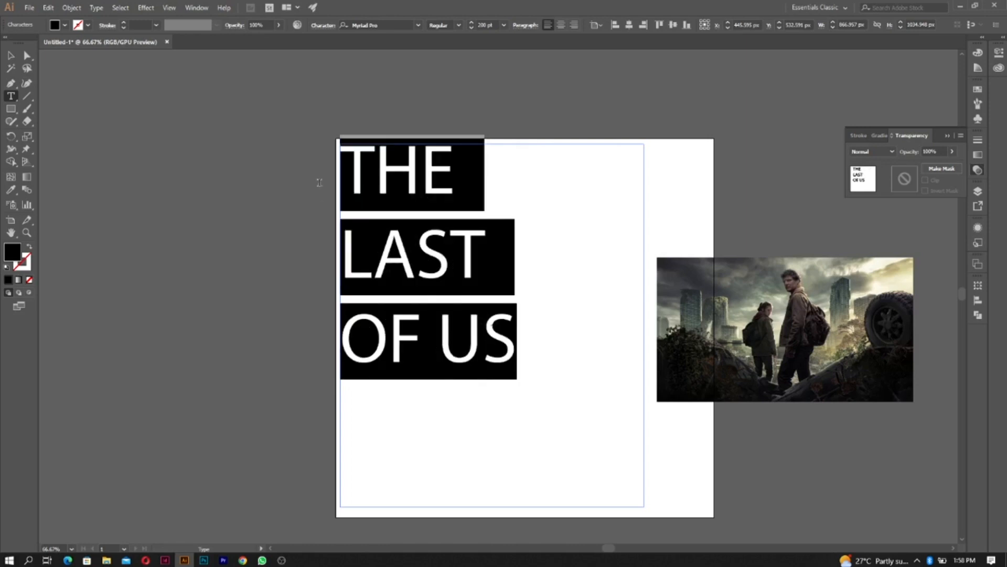
left_click(420, 25)
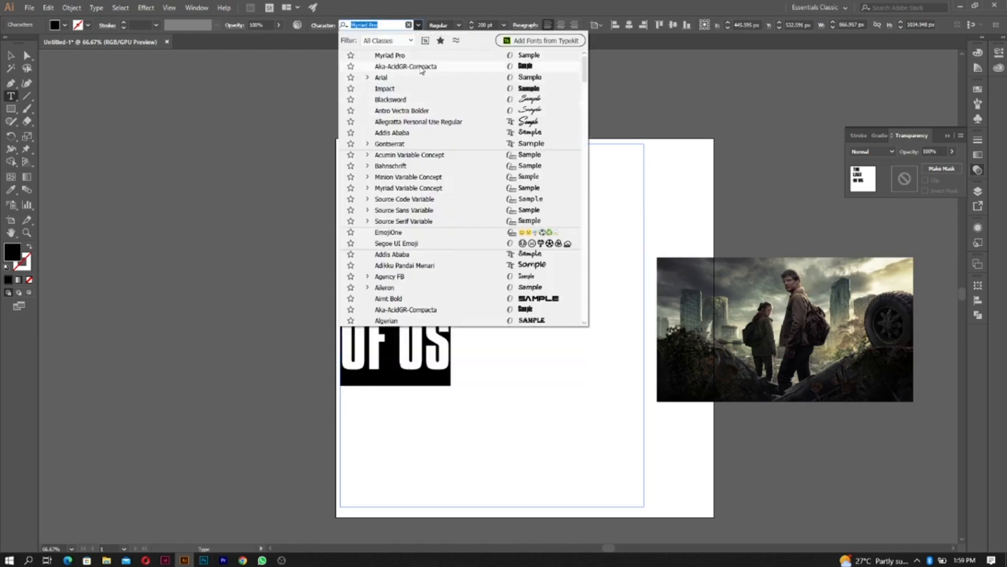
left_click(422, 67)
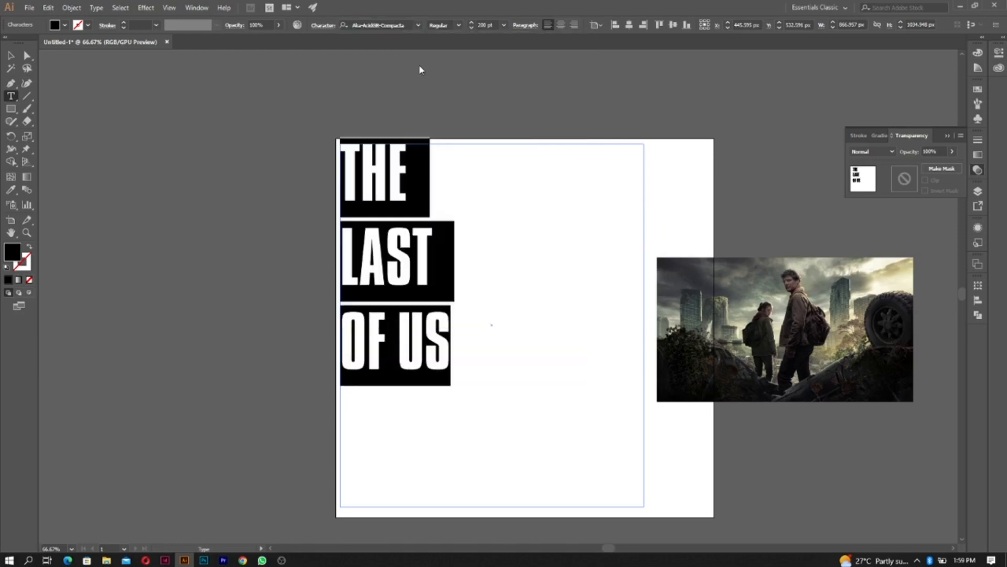
Step: Tighten the leading of the three title lines to about 195 pt and finish editing the text
left_click(10, 55)
double_click(409, 251)
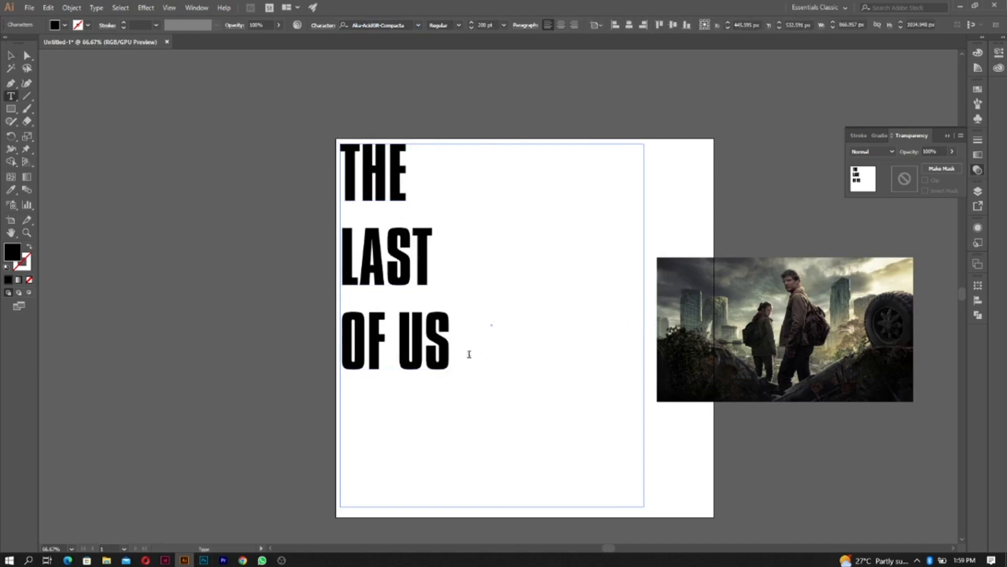
left_click_drag(470, 355, 321, 216)
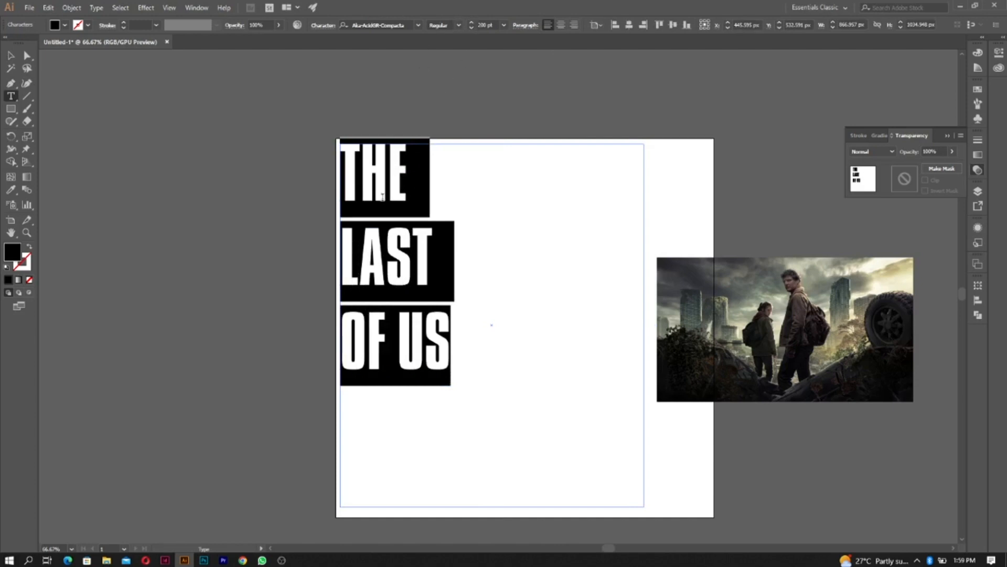
left_click(324, 26)
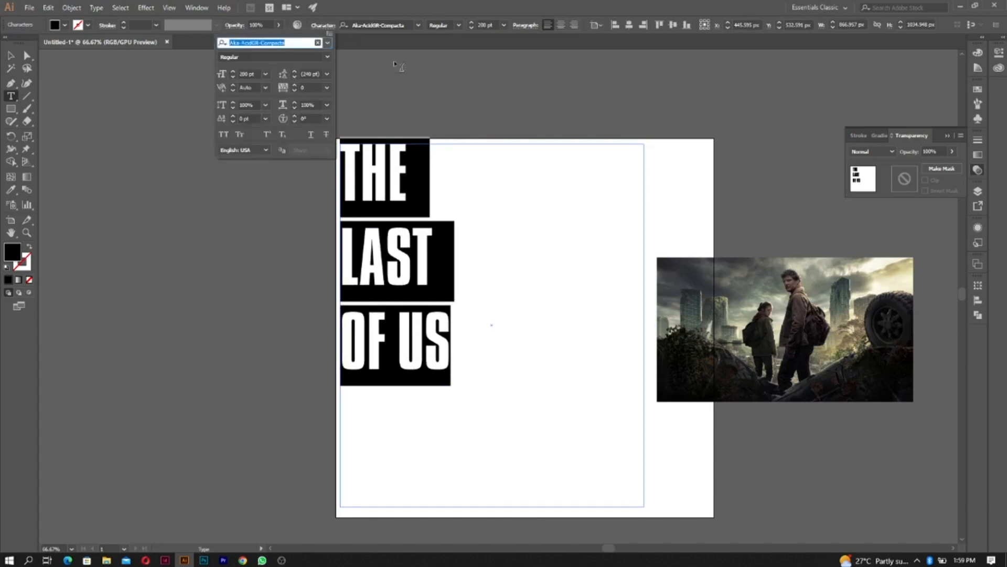
left_click(295, 78)
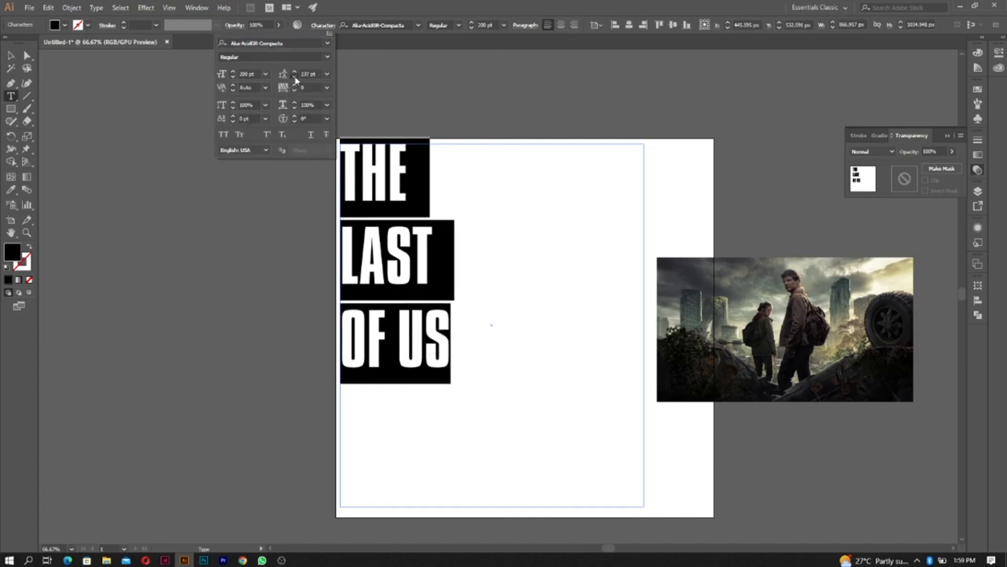
left_click(295, 78)
left_click(296, 78)
left_click(295, 78)
left_click(295, 78)
left_click(296, 78)
left_click(296, 78)
left_click(295, 78)
left_click(295, 78)
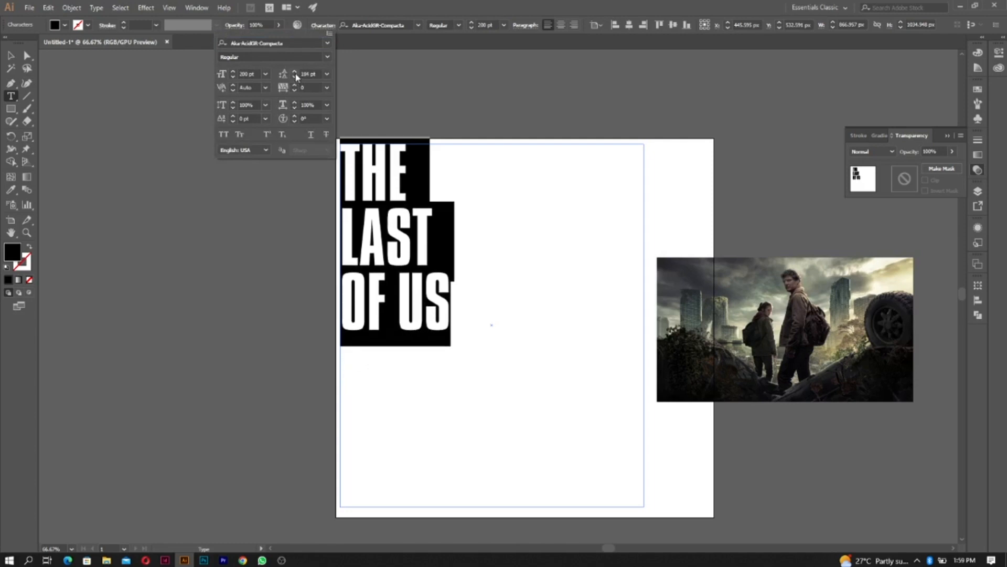
left_click(294, 71)
left_click(294, 72)
left_click(294, 72)
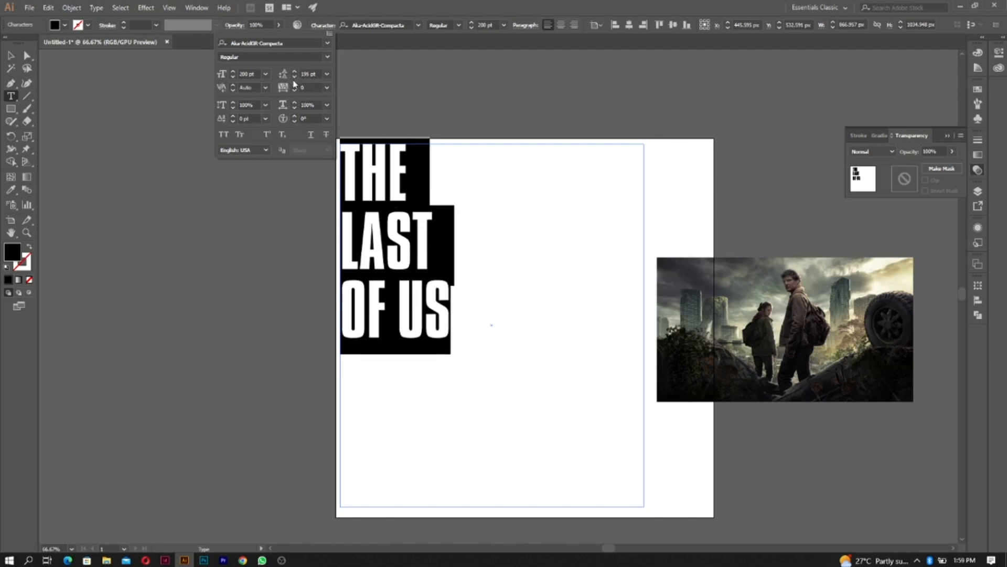
left_click(294, 78)
left_click(12, 56)
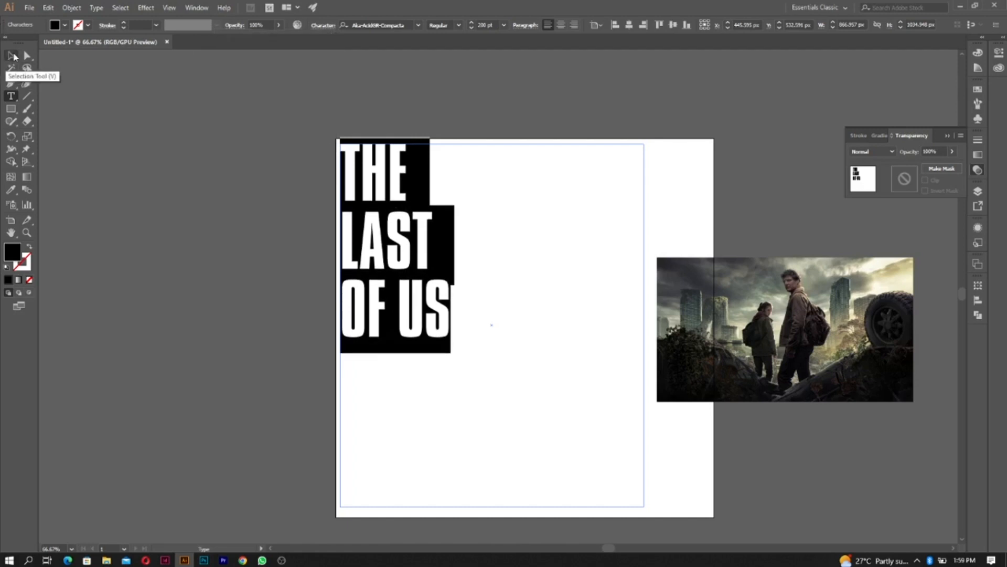
left_click(10, 59)
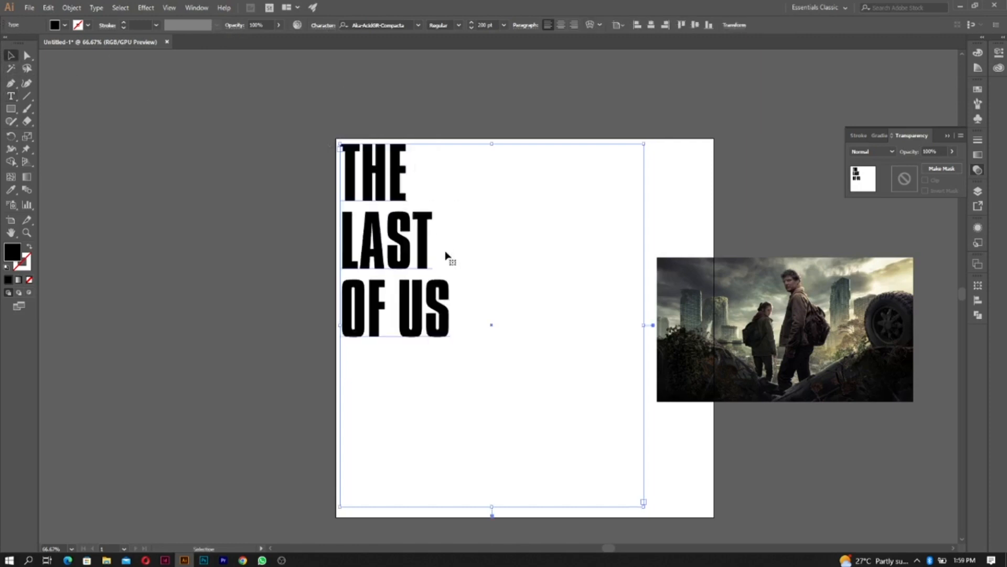
Step: Convert the THE LAST OF US title text to outlines
scroll(446, 286, "down", 1)
left_click(774, 341)
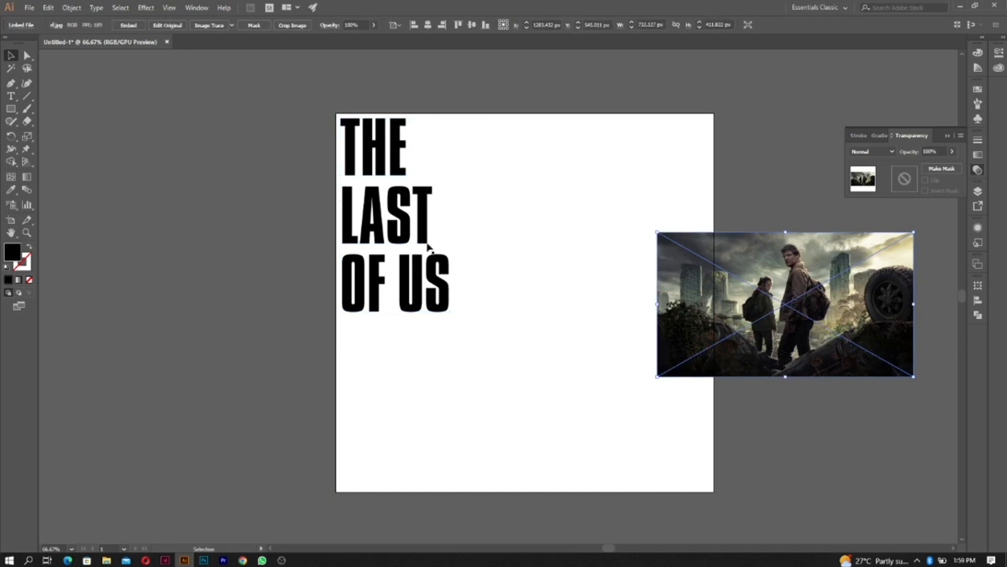
left_click(364, 250)
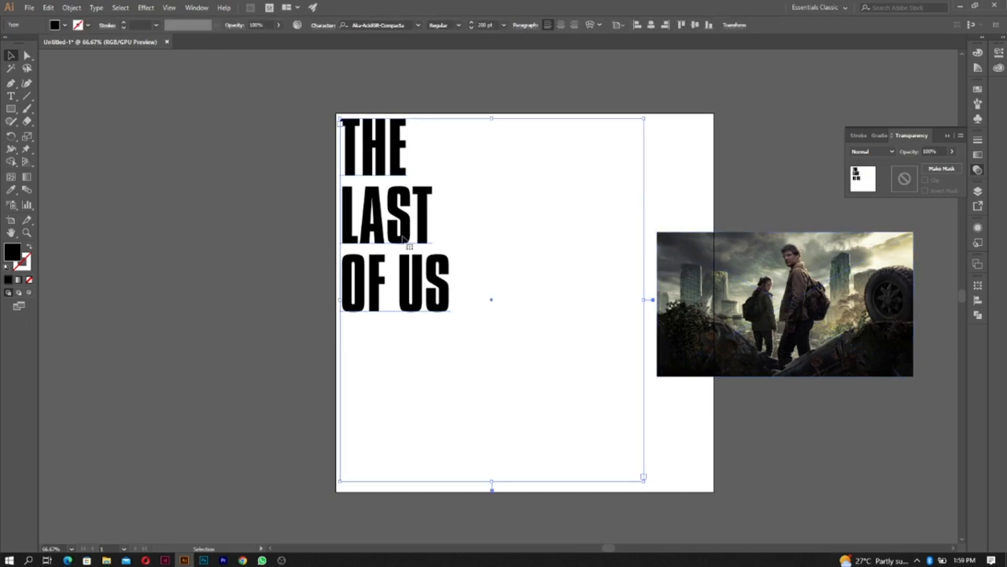
right_click(397, 234)
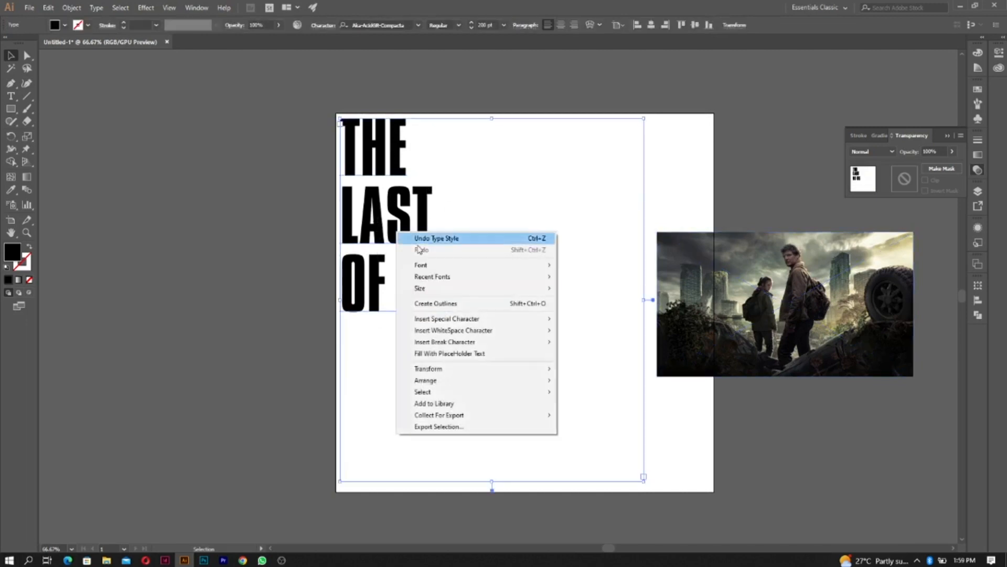
left_click(456, 304)
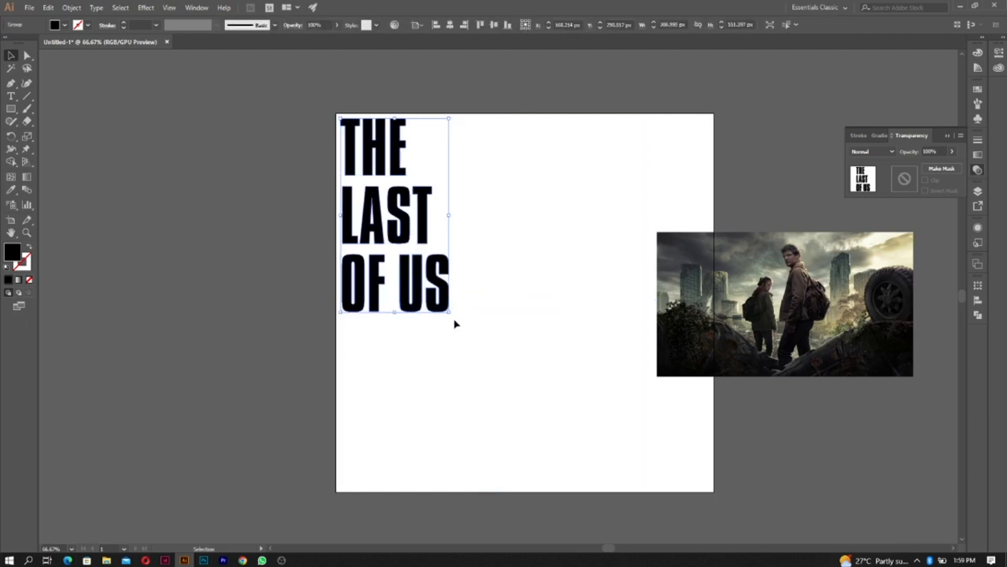
Step: Enlarge the title to nearly the artboard's height and the key art to about 1559 × 877 px, placing the art behind the title
left_click_drag(448, 313, 551, 481)
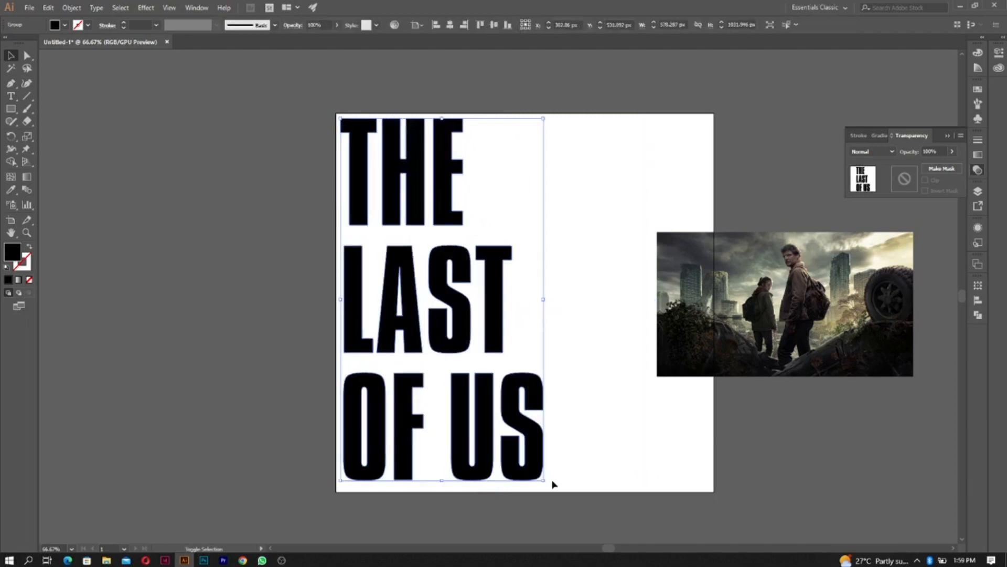
left_click(617, 451)
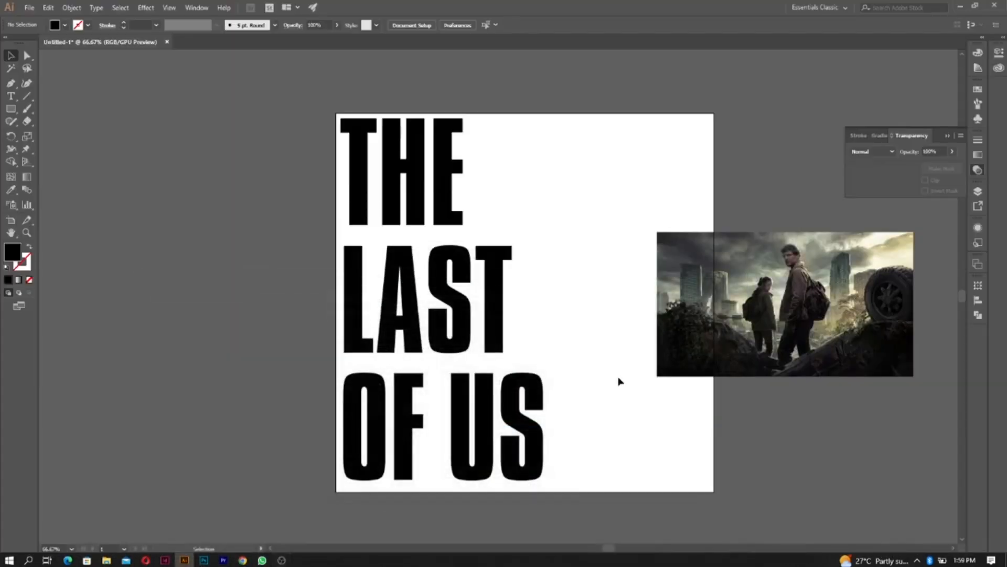
left_click(667, 331)
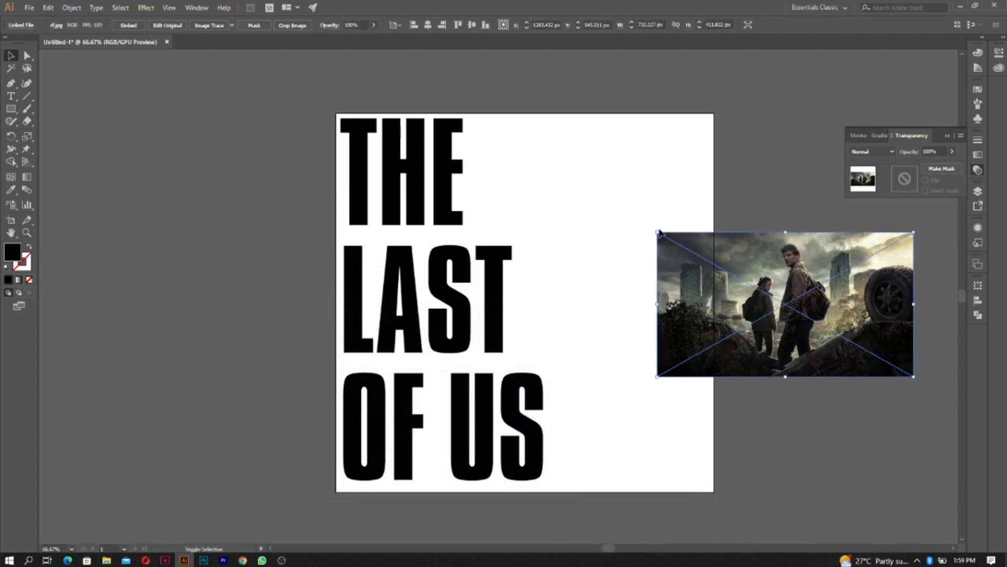
left_click_drag(657, 232, 295, 70)
left_click_drag(826, 302, 671, 326)
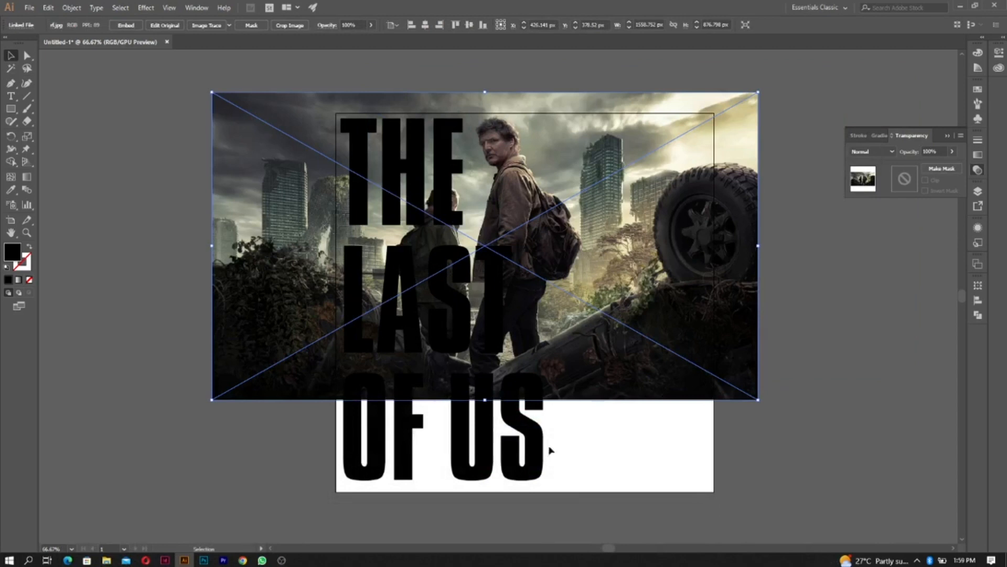
Step: Shrink the title to about 393 × 702 px and the key art to about 1305 × 734 px, with the two characters behind the letters
left_click(536, 450)
left_click_drag(545, 118, 511, 177)
left_click_drag(621, 165, 574, 228)
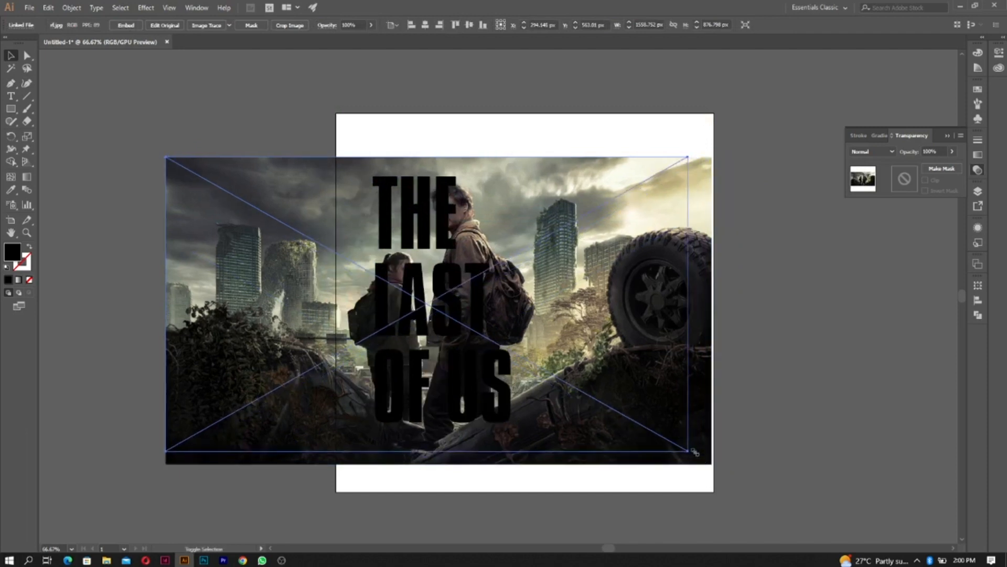
left_click_drag(715, 466, 680, 447)
left_click_drag(165, 156, 193, 172)
left_click_drag(681, 447, 650, 429)
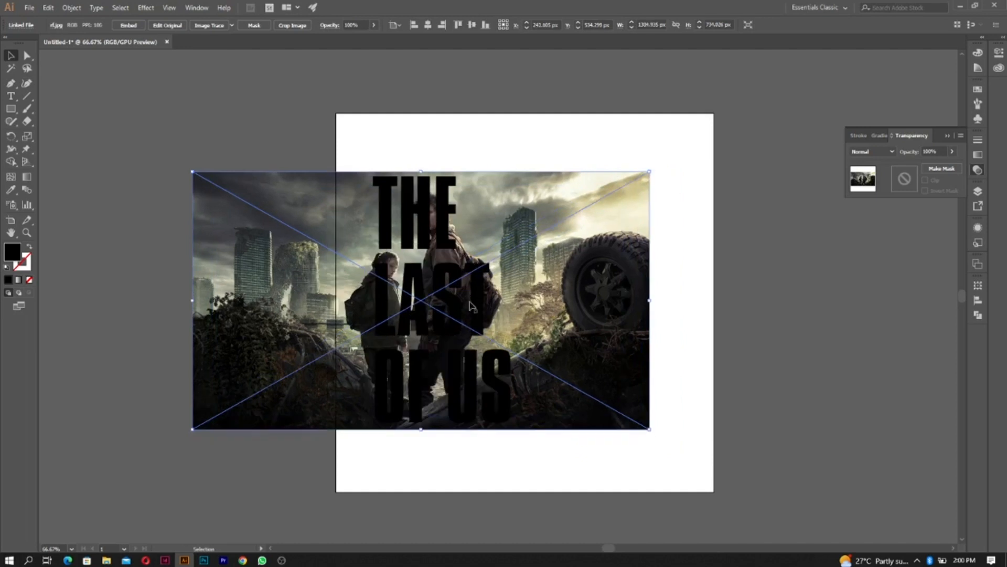
Step: Change the title's fill colour to white
left_click(456, 273)
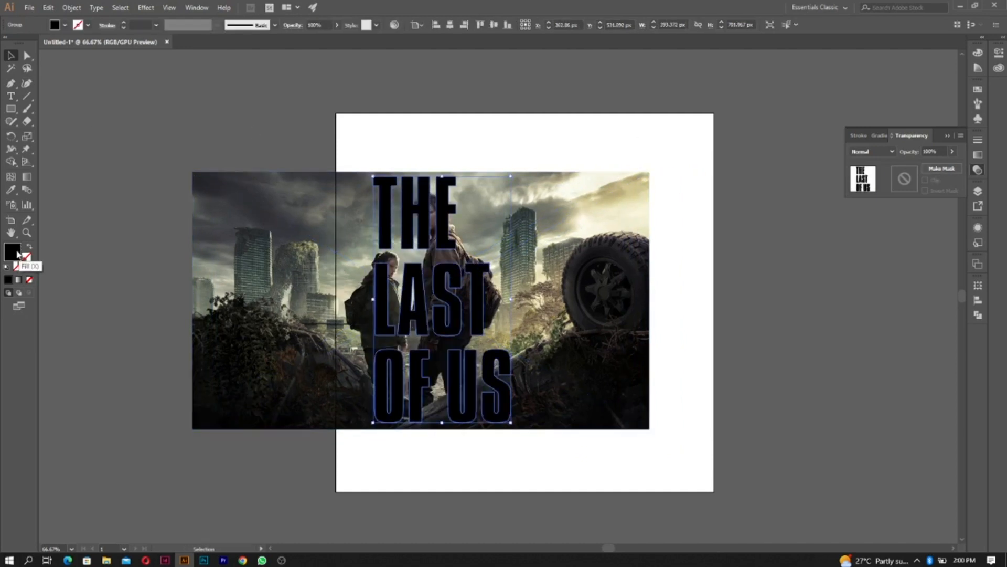
double_click(17, 254)
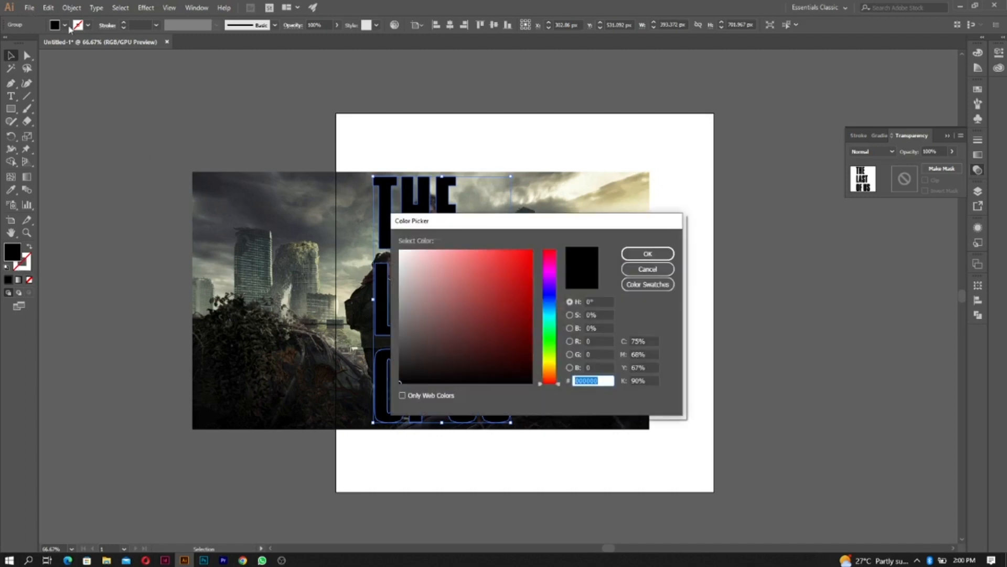
mouse_move(459, 291)
left_mouse_down()
mouse_move(417, 277)
mouse_move(389, 247)
left_mouse_up()
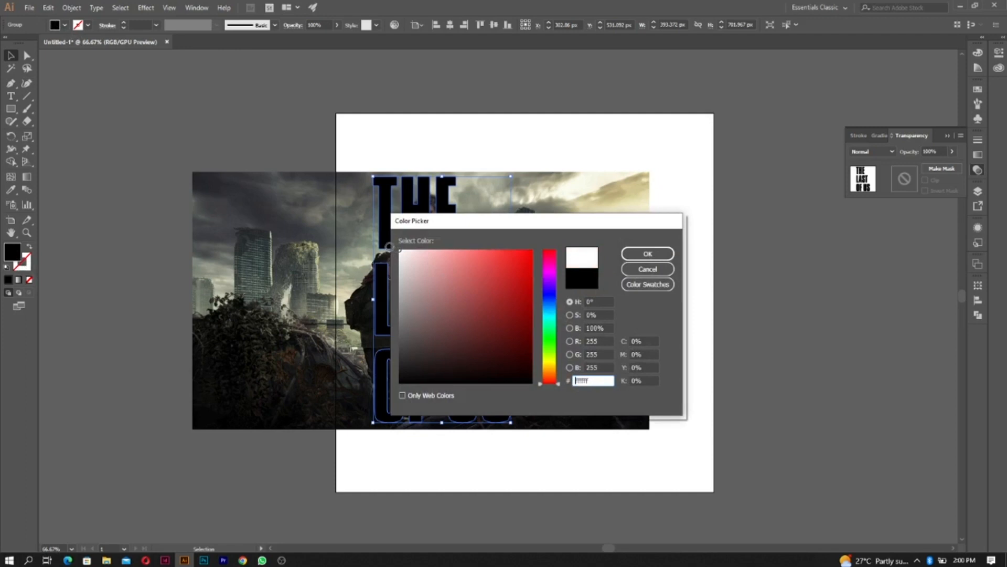
left_click(660, 256)
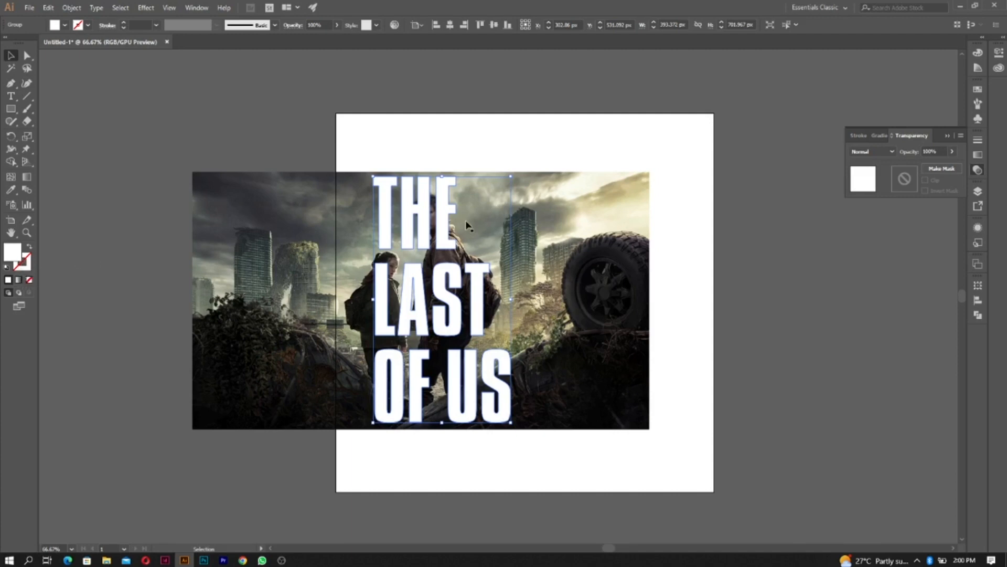
Step: Select the white title together with the key art and make an opacity mask from them
left_click(564, 242)
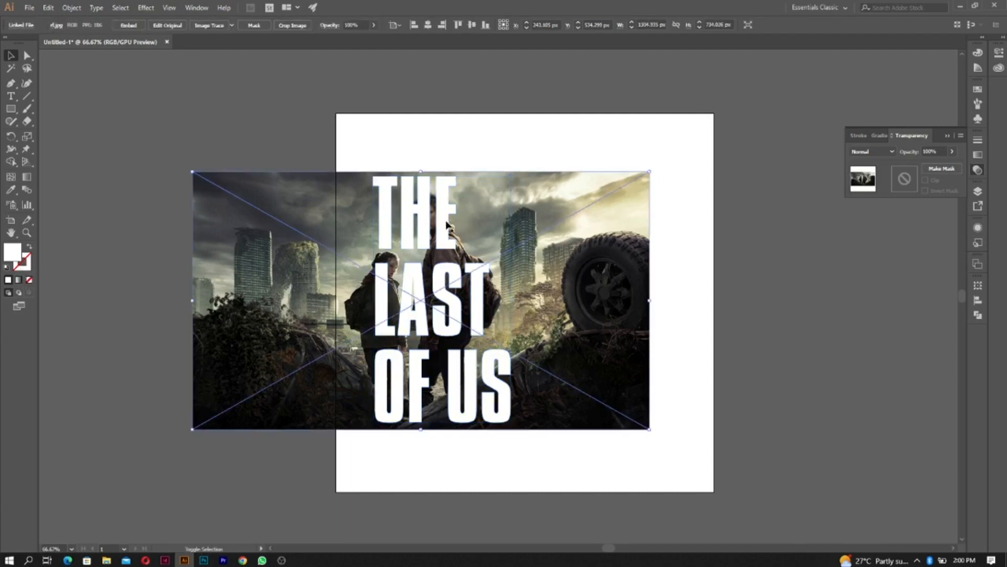
left_click(725, 258)
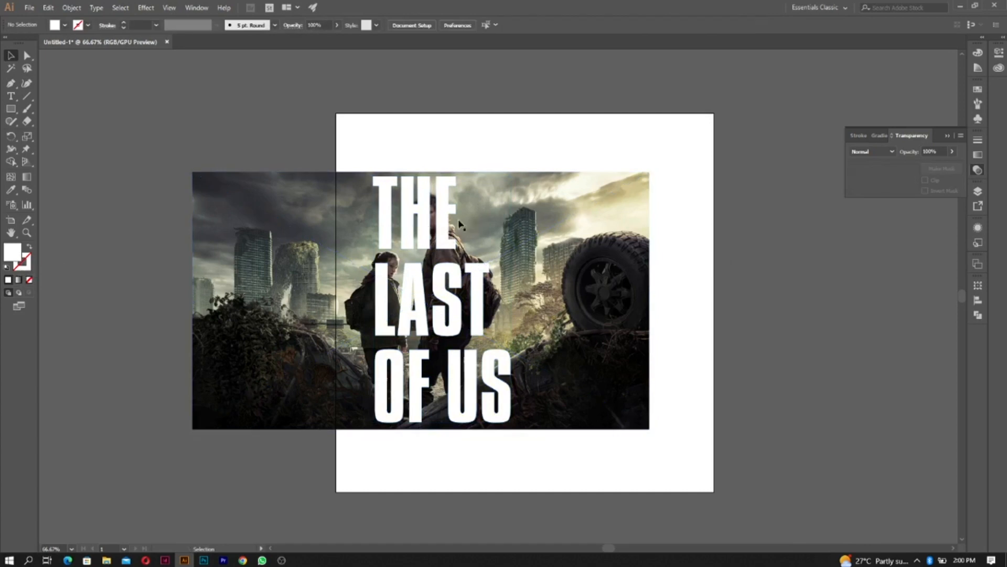
left_click(443, 218)
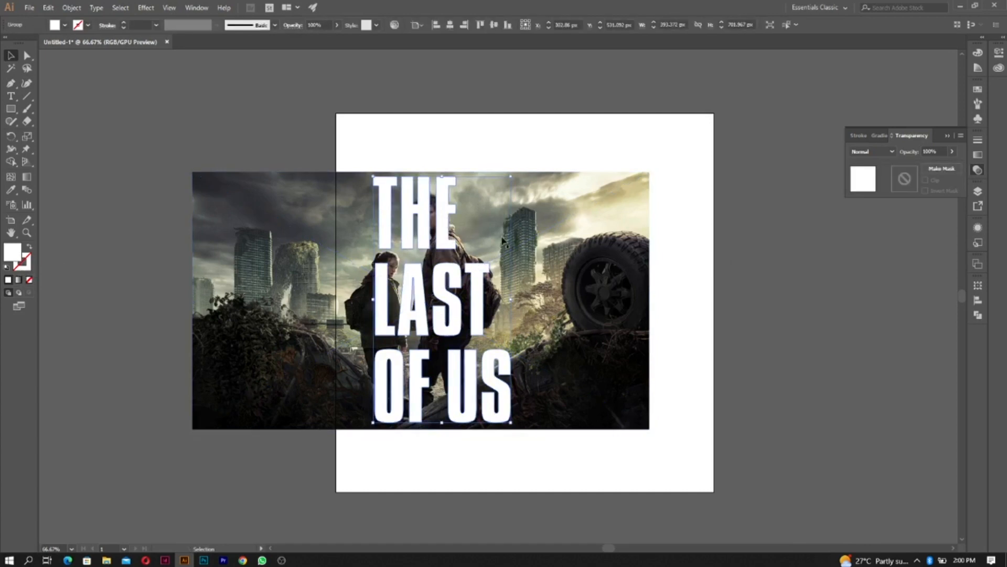
left_click(598, 254, "shift")
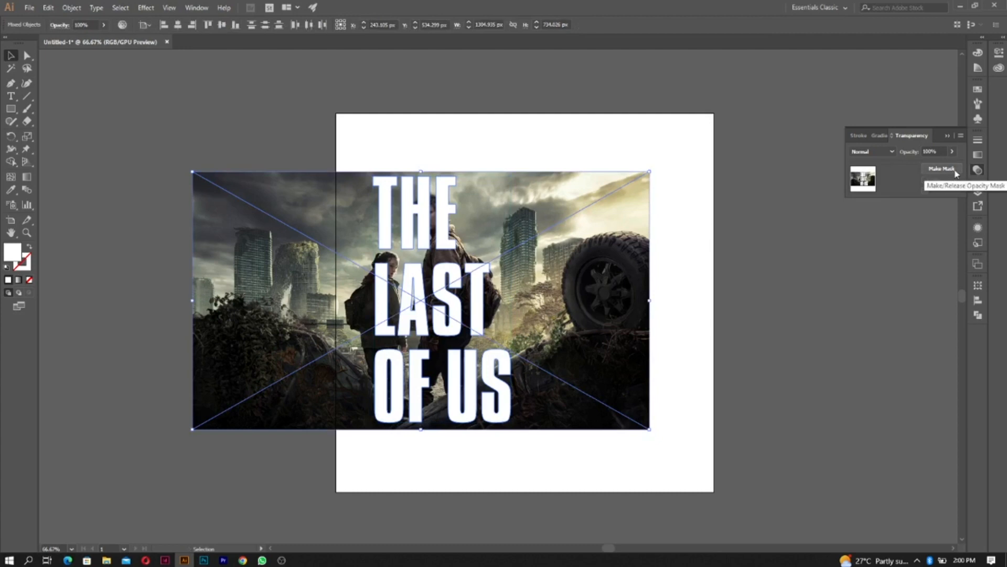
left_click(947, 136)
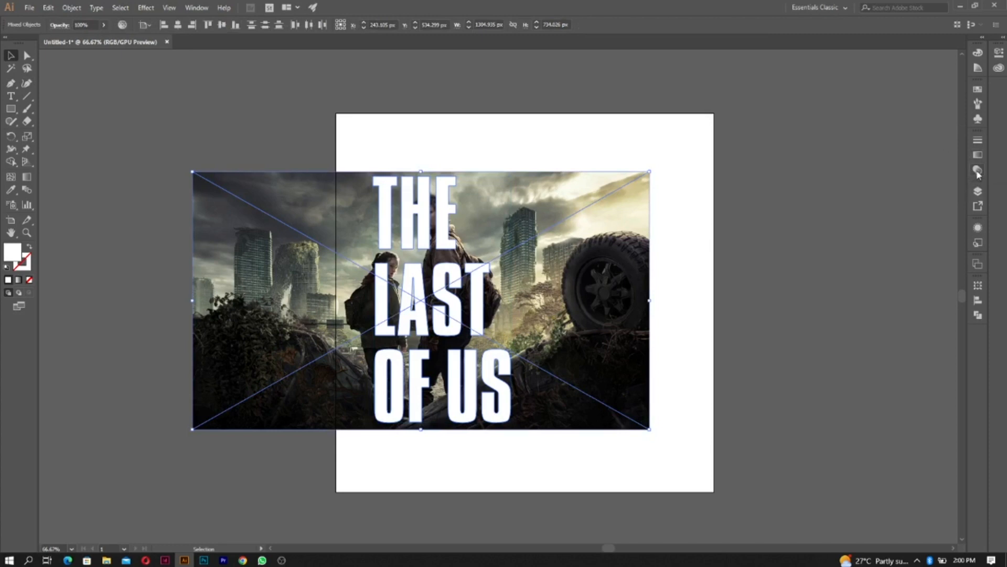
left_click(977, 171)
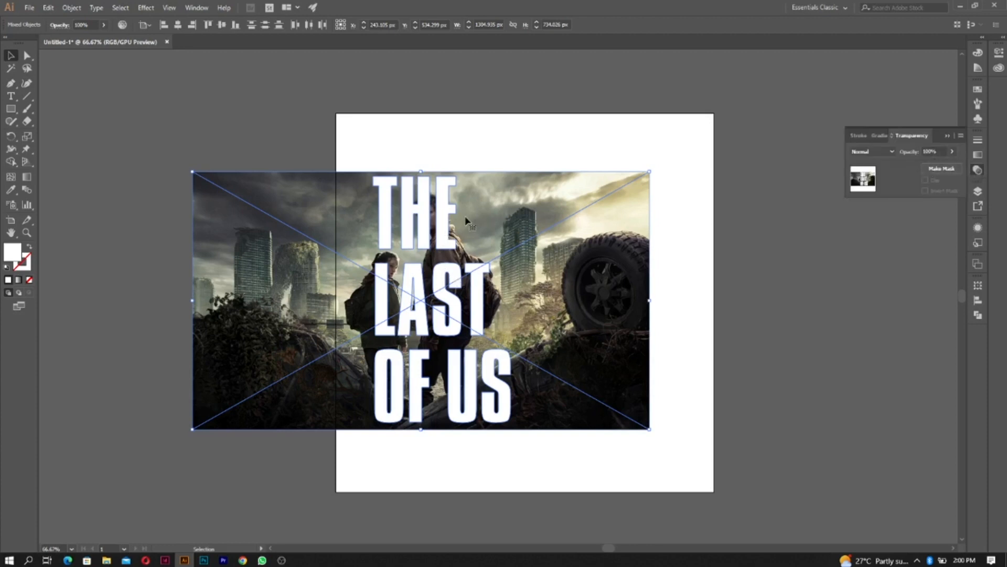
left_click(936, 169)
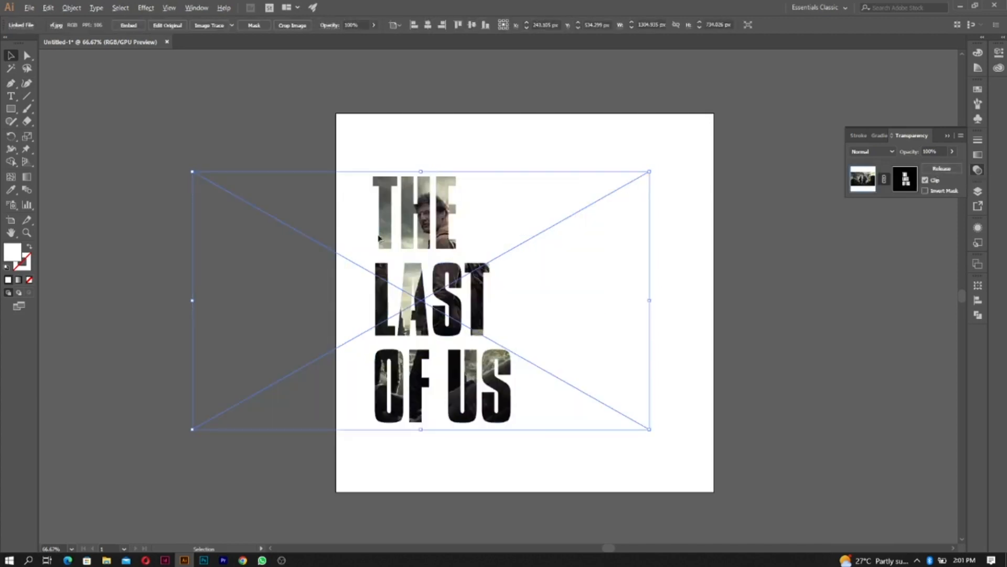
scroll(392, 240, "up", 3)
scroll(412, 248, "down", 2)
scroll(411, 250, "down", 1)
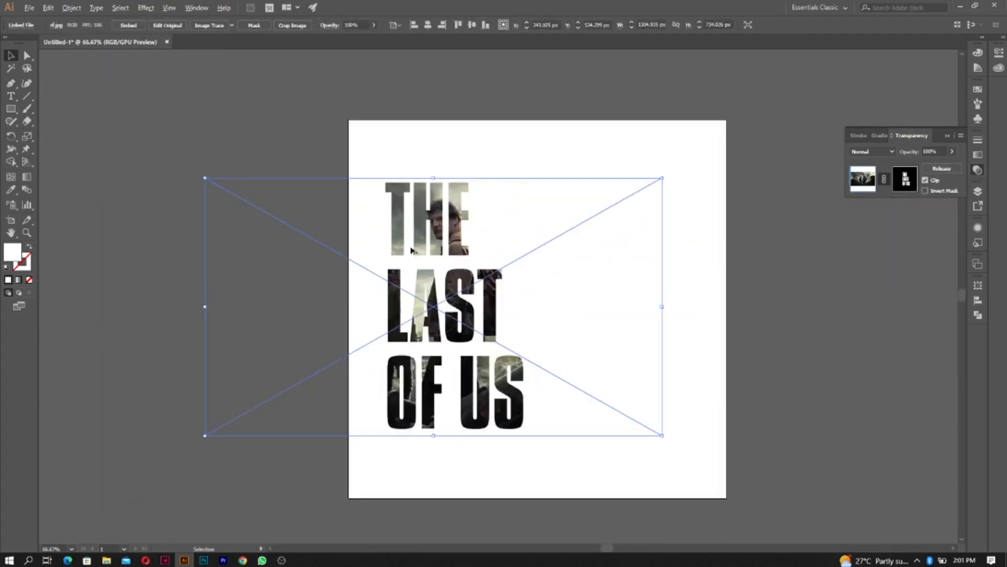
Step: Release the opacity mask and shift the key art about 48 px to the right behind the title
left_click(526, 164)
left_click(476, 218)
left_click(944, 171)
left_click(686, 255)
left_click(614, 253)
left_click_drag(608, 273, 607, 243)
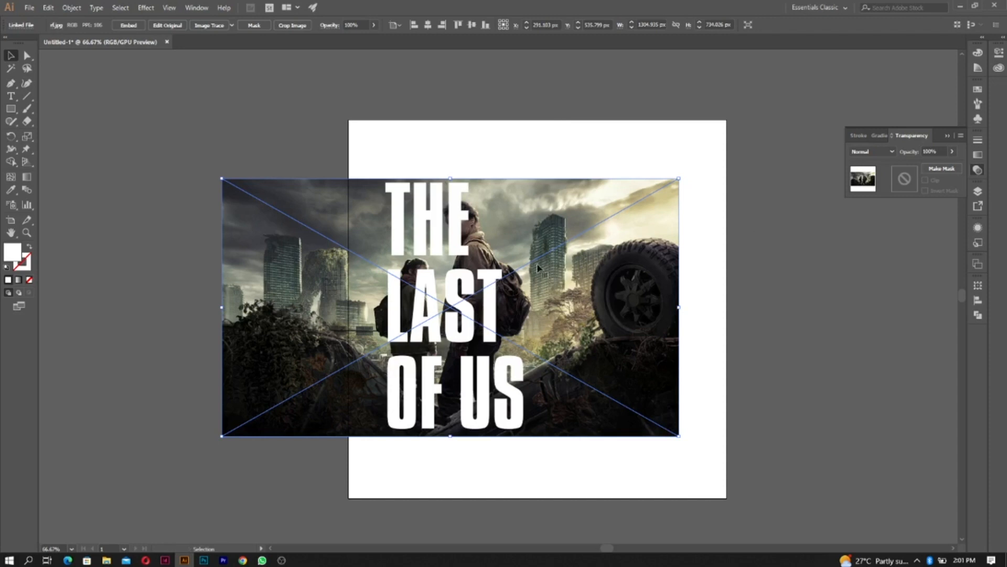
Step: Mask the shifted key art with the white title again using an opacity mask
left_click(495, 278)
left_click(551, 256, "shift")
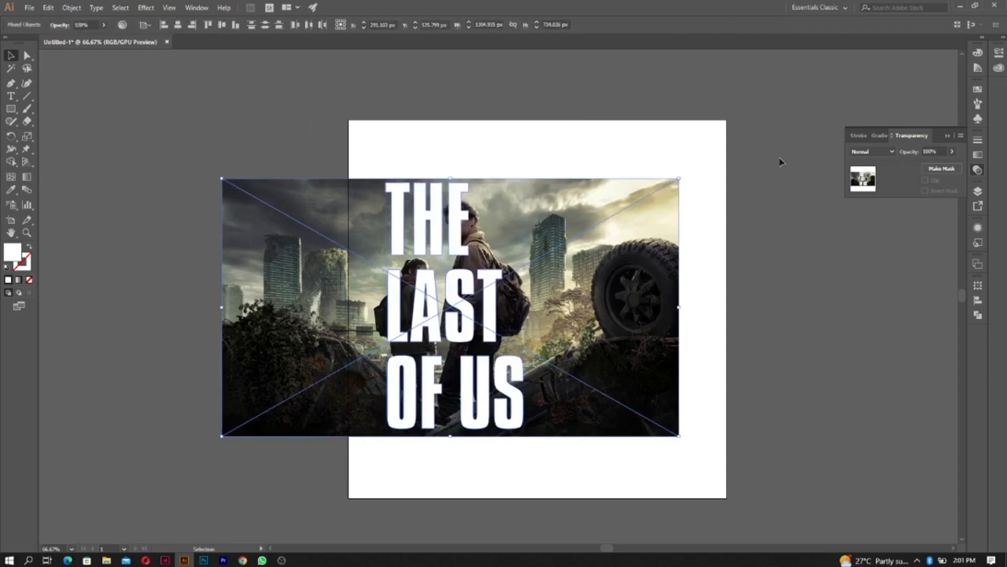
left_click(942, 168)
left_click(523, 151)
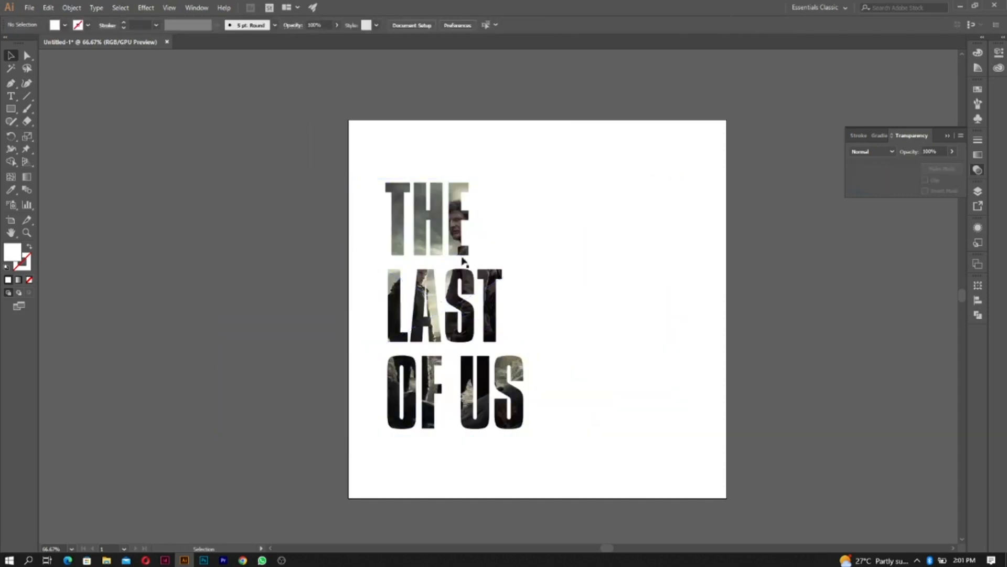
Step: Scale the masked key art up proportionally to about 1542 × 868 px
scroll(435, 316, "up", 3)
scroll(435, 316, "down", 4)
scroll(446, 328, "up", 2)
scroll(460, 341, "down", 2)
left_click_drag(389, 191, 577, 454)
left_click_drag(633, 418, 694, 452)
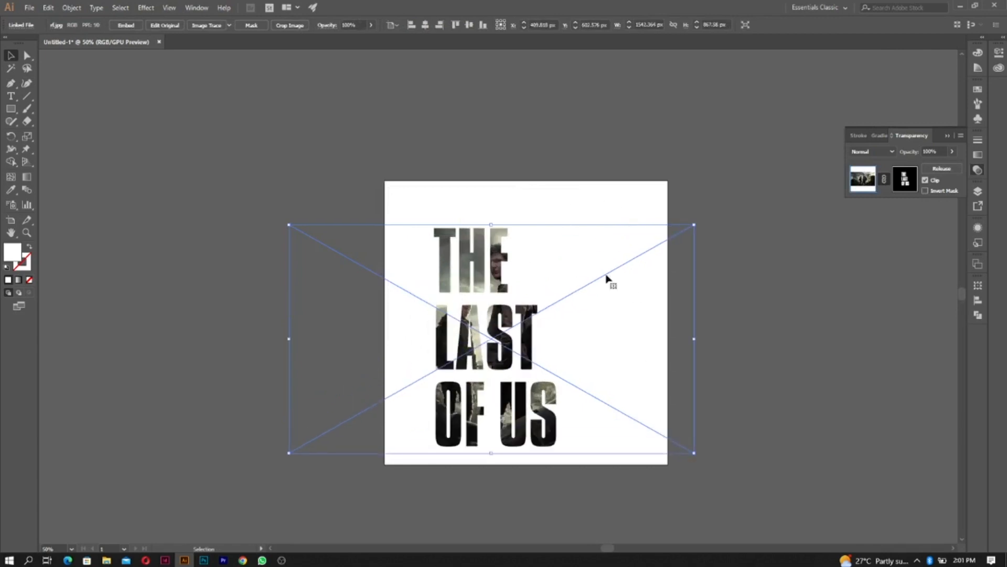
Step: Release the opacity mask from the enlarged artwork and deselect everything
left_click(692, 185)
left_click(607, 311)
left_click(952, 170)
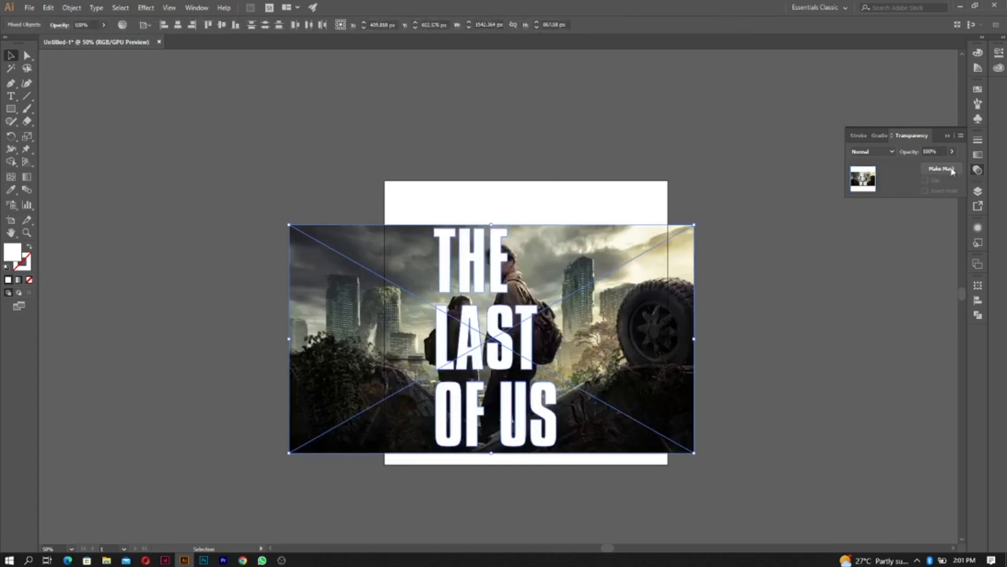
left_click(607, 191)
Step: Crop the key art to a strip about 488 px wide that closely frames the title
left_click(597, 265)
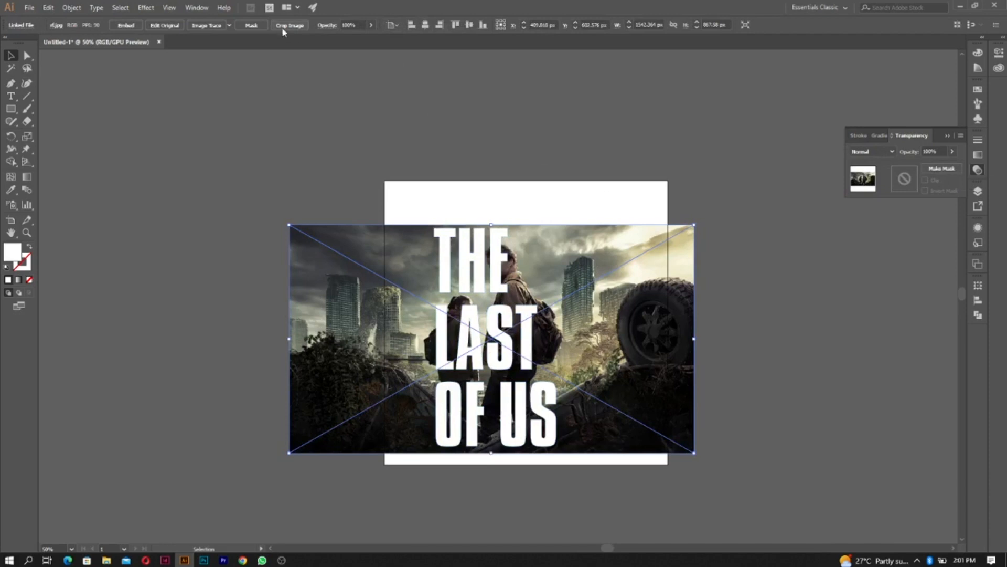
left_click(290, 26)
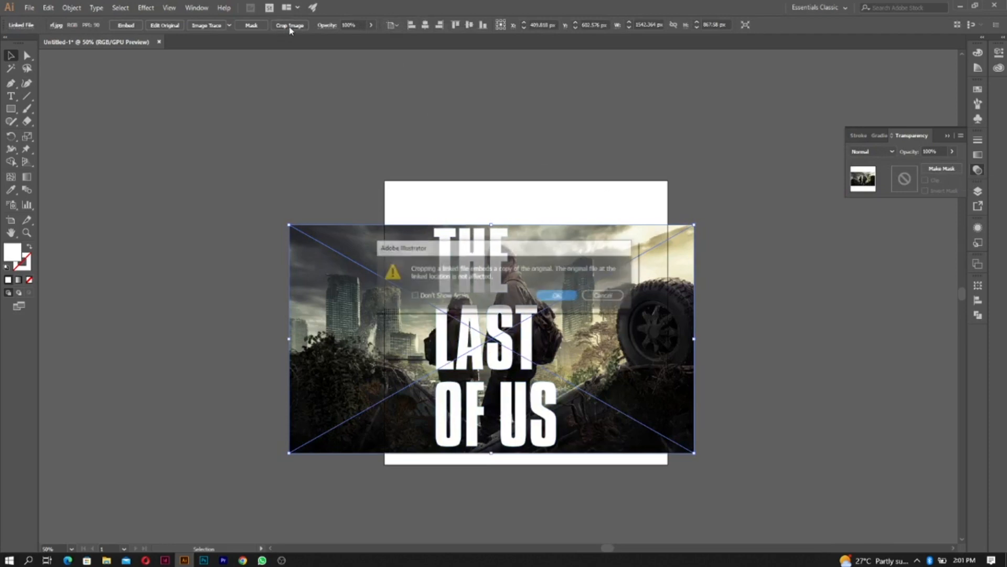
left_click(558, 297)
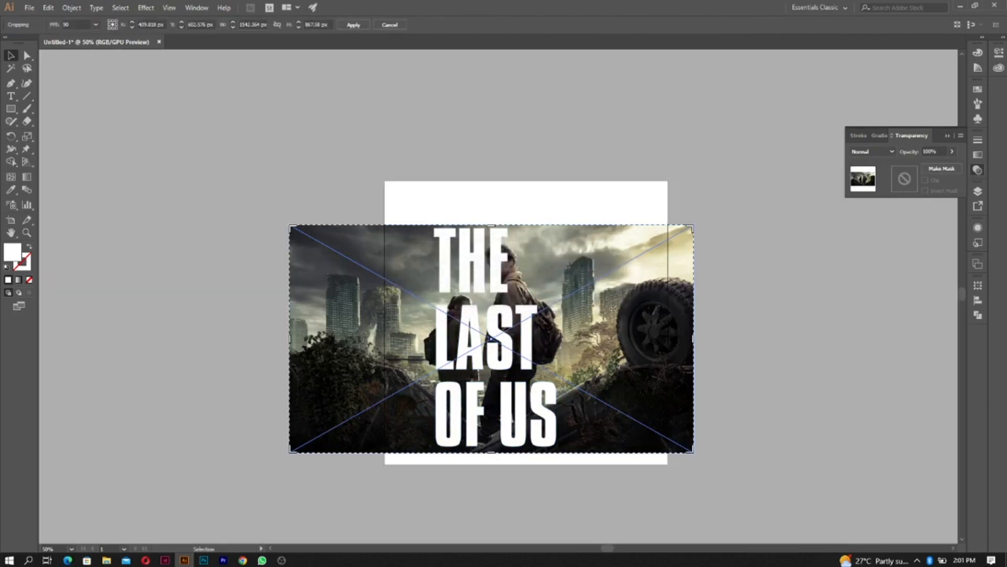
left_click_drag(697, 339, 562, 344)
left_click_drag(425, 342, 432, 342)
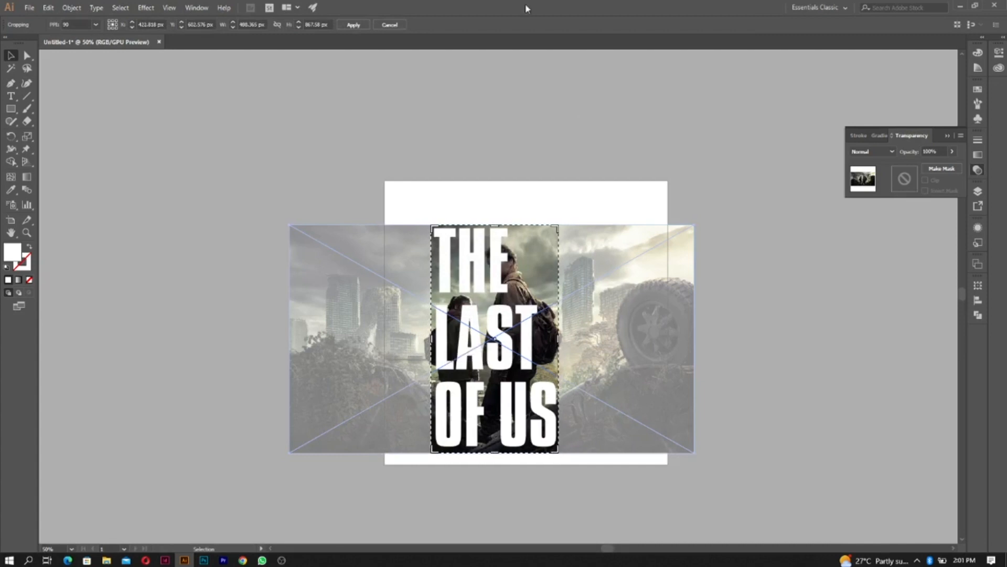
left_click(353, 25)
Step: Make an opacity mask from the white title and the cropped key art so the image fills the letters
left_click(502, 286, "shift")
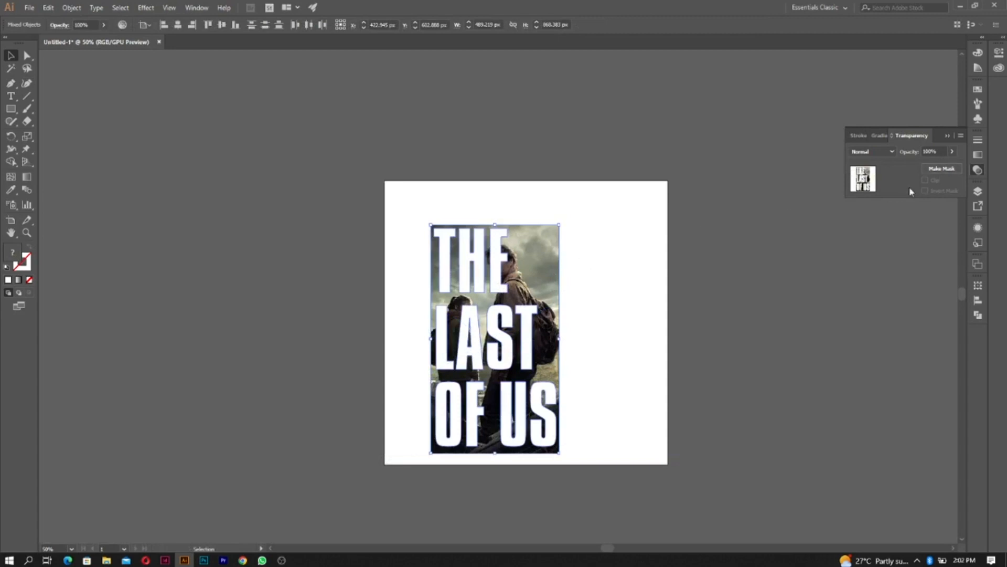
left_click(952, 171)
left_click(616, 306)
scroll(491, 357, "up", 2)
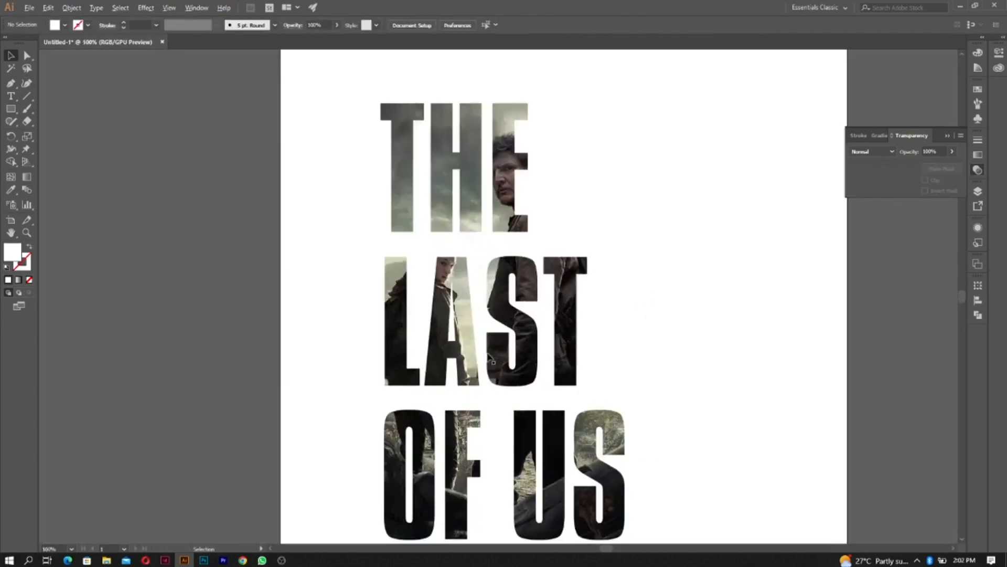
scroll(491, 357, "down", 1)
scroll(733, 504, "down", 1)
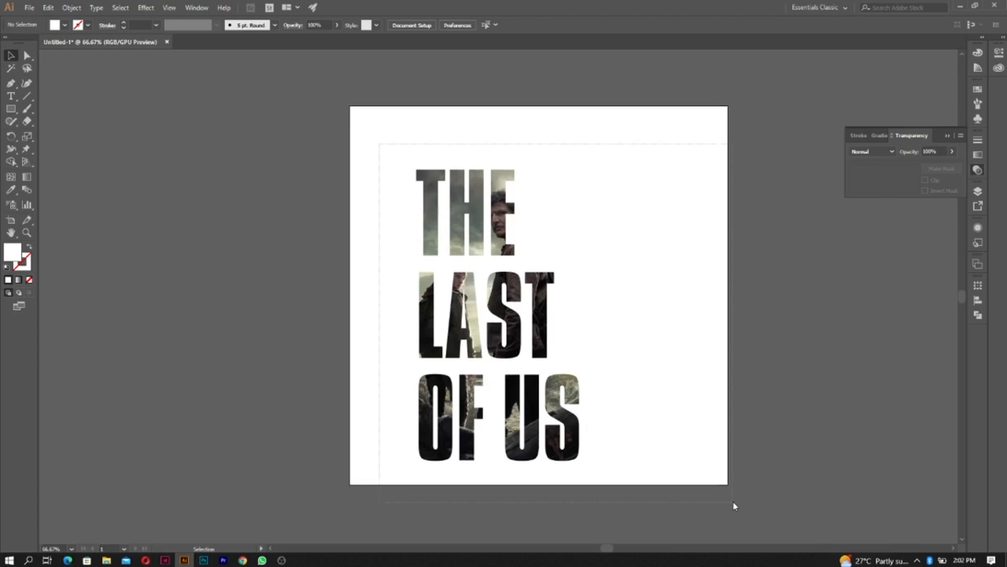
Step: Enlarge the image-filled title proportionally to about 558 × 990 px on the artboard and deselect it
key("ctrl+a")
left_click_drag(586, 166, 686, 126)
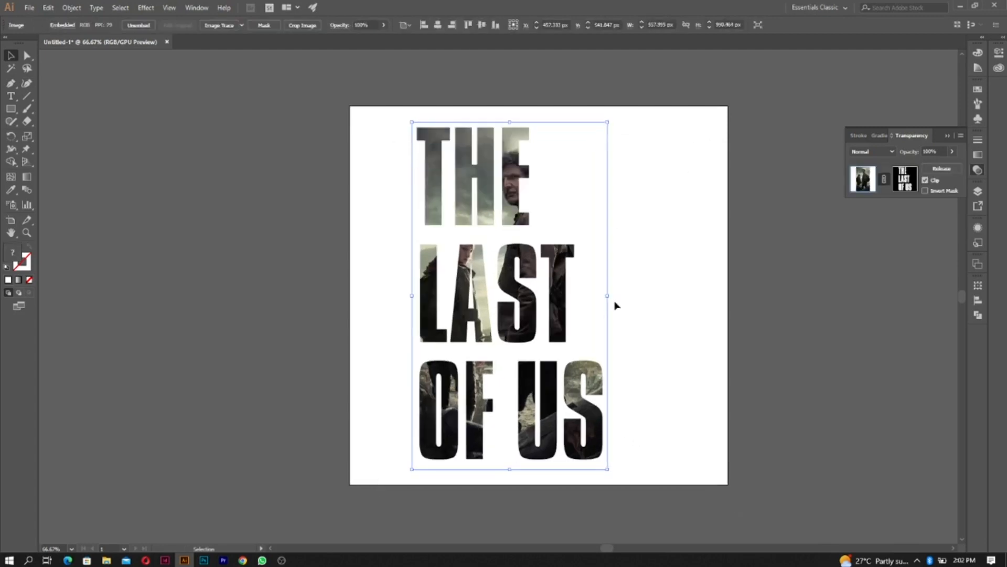
left_click(616, 305)
Step: Examine the image-filled title both as a whole on the artboard and close up in the letters
scroll(632, 317, "down", 2)
scroll(630, 326, "up", 3)
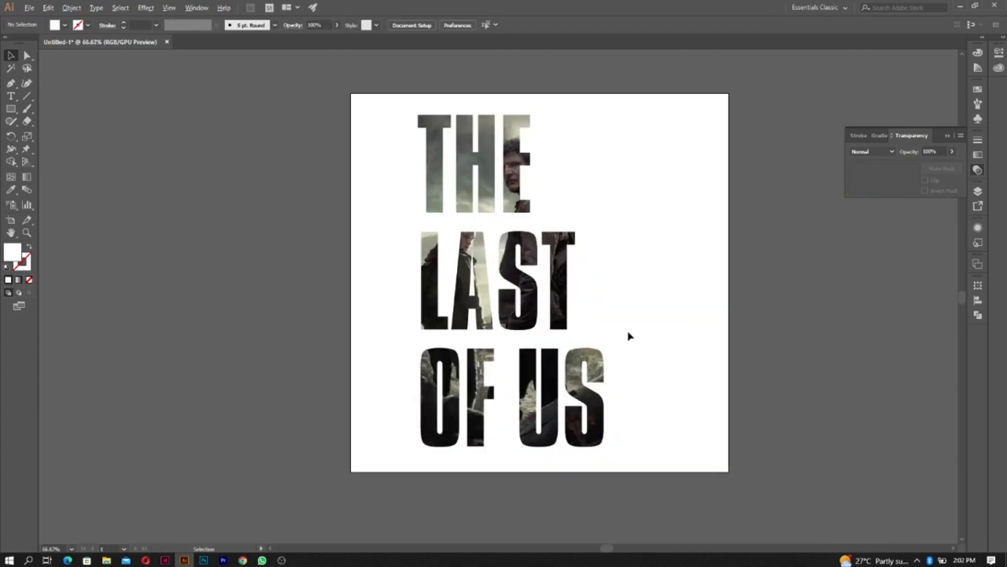
scroll(629, 336, "down", 1)
scroll(629, 336, "down", 1)
scroll(582, 221, "up", 2)
scroll(583, 264, "down", 2)
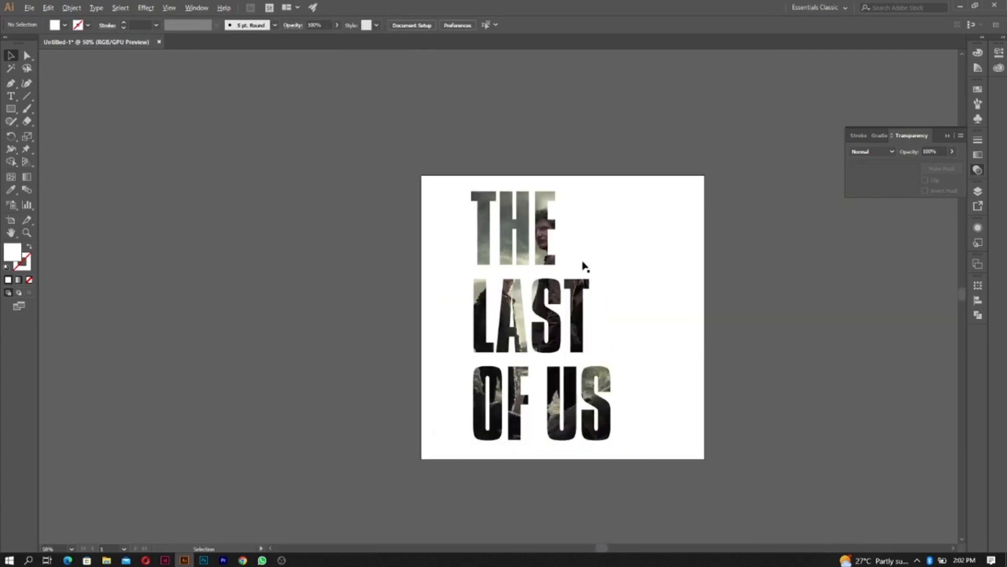
scroll(599, 269, "up", 2)
scroll(598, 270, "down", 2)
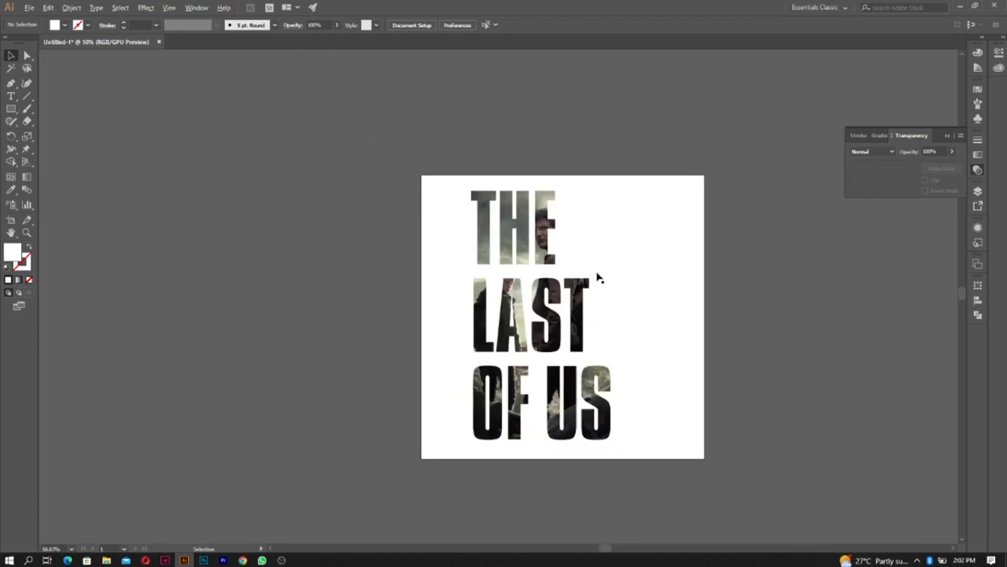
scroll(596, 279, "up", 2)
scroll(618, 318, "up", 1)
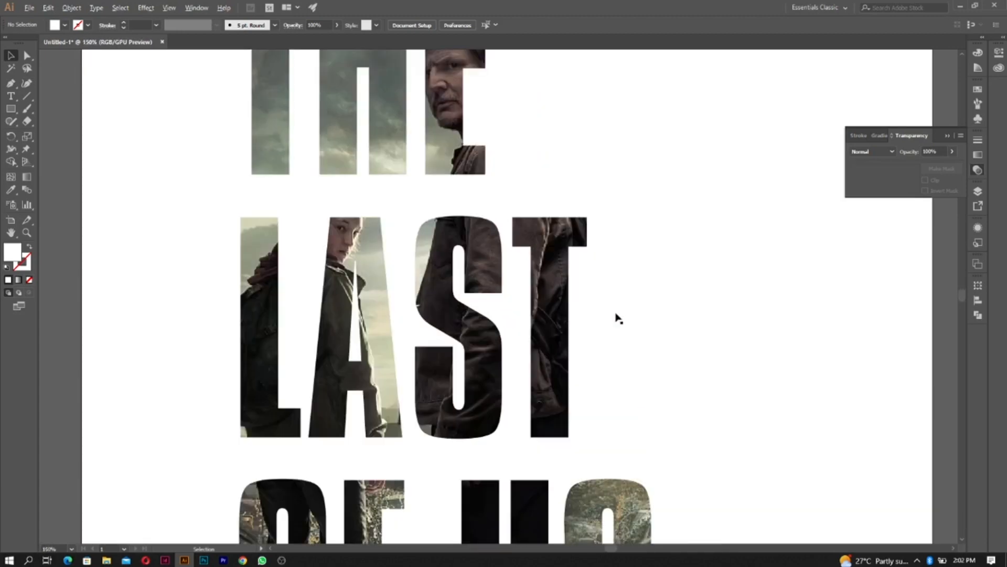
Step: Examine the image fill across all the words of the title, from THE down to OF US
scroll(617, 317, "down", 1)
scroll(602, 347, "down", 3)
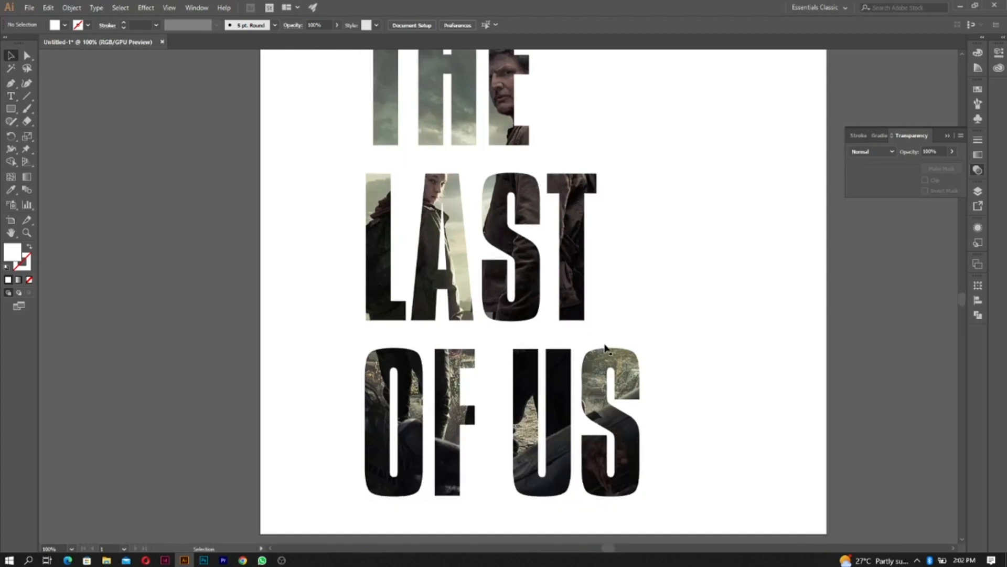
scroll(615, 345, "down", 1)
scroll(618, 265, "up", 1)
scroll(656, 331, "up", 1)
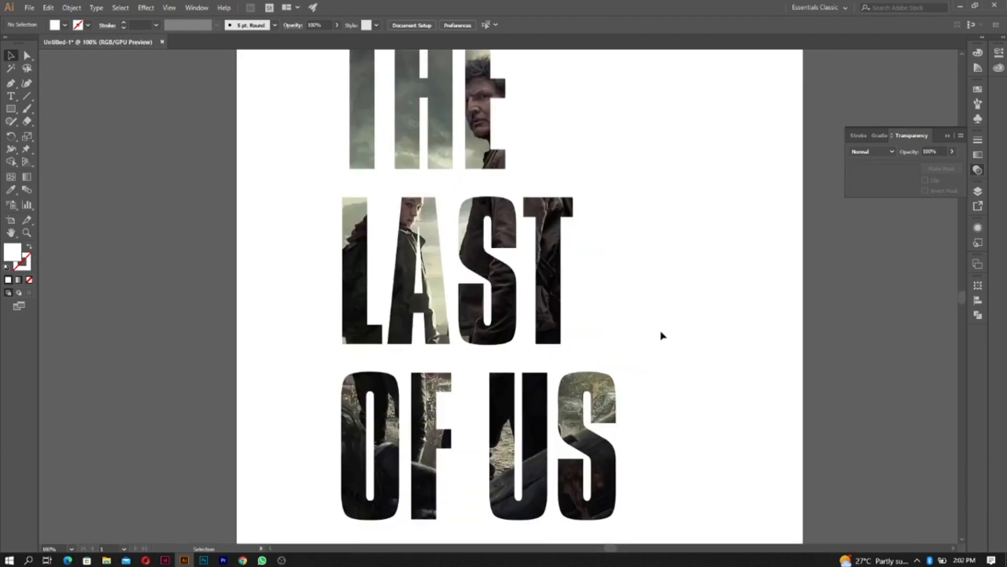
scroll(662, 335, "up", 1)
scroll(646, 333, "down", 1)
scroll(636, 342, "up", 1)
scroll(637, 342, "down", 1)
left_click_drag(614, 218, 427, 411)
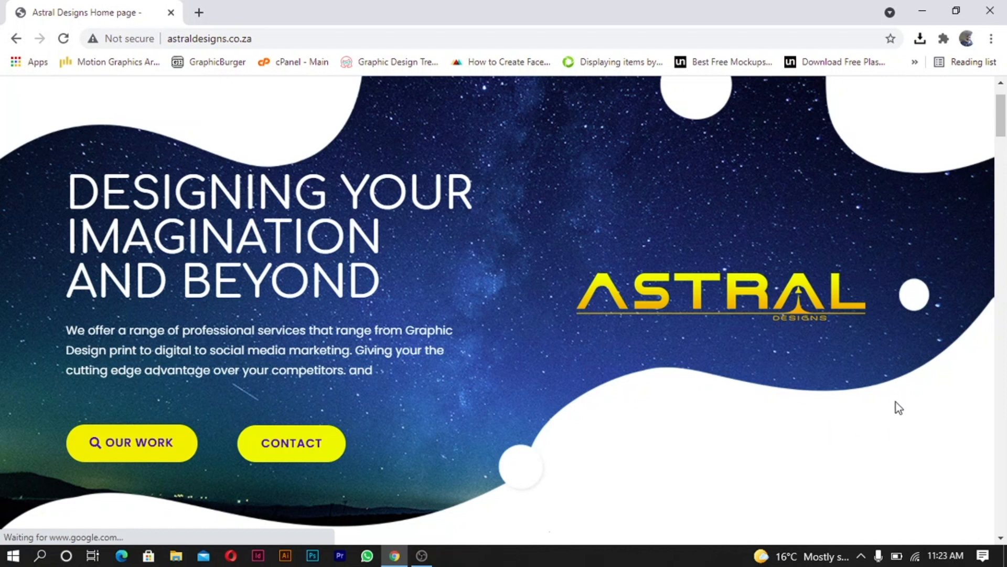
Step: Review the Astral Designs home page in Chrome, from the introduction and About Us through the services and package deals
scroll(978, 395, "down", 8)
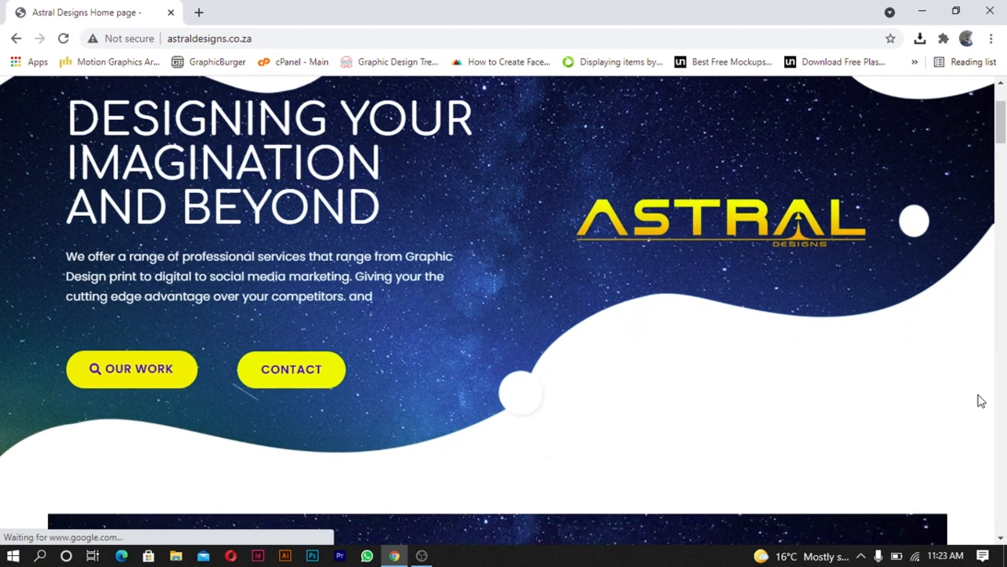
scroll(978, 395, "down", 7)
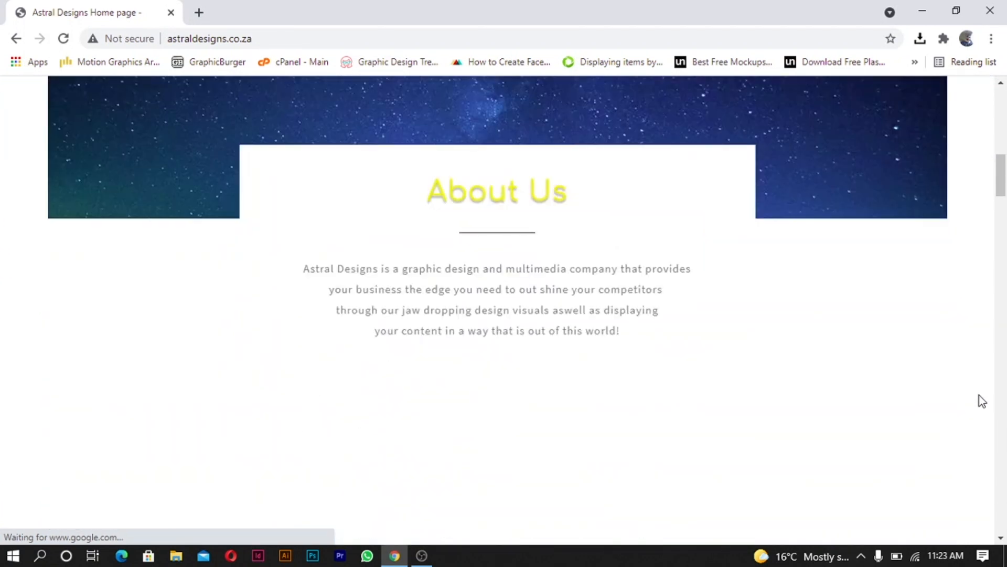
scroll(978, 395, "down", 8)
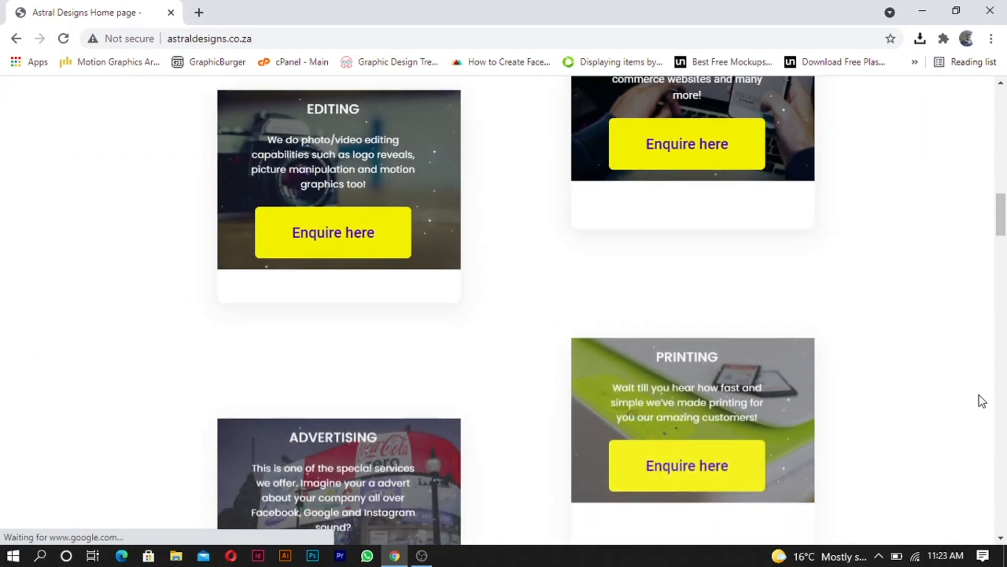
scroll(982, 401, "down", 8)
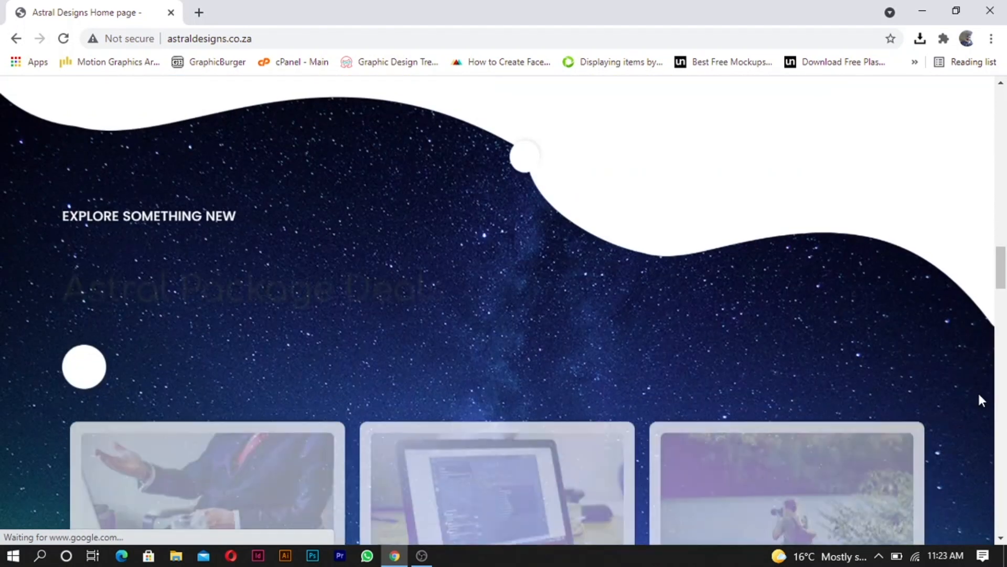
scroll(980, 396, "down", 5)
scroll(980, 396, "up", 6)
scroll(981, 397, "down", 3)
scroll(980, 397, "up", 1)
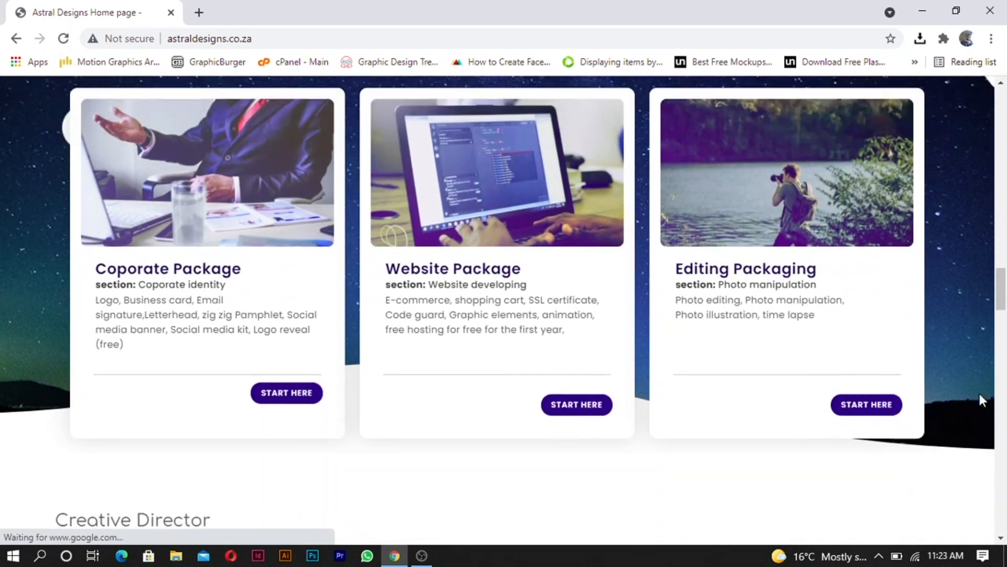
scroll(980, 397, "down", 4)
scroll(980, 394, "down", 3)
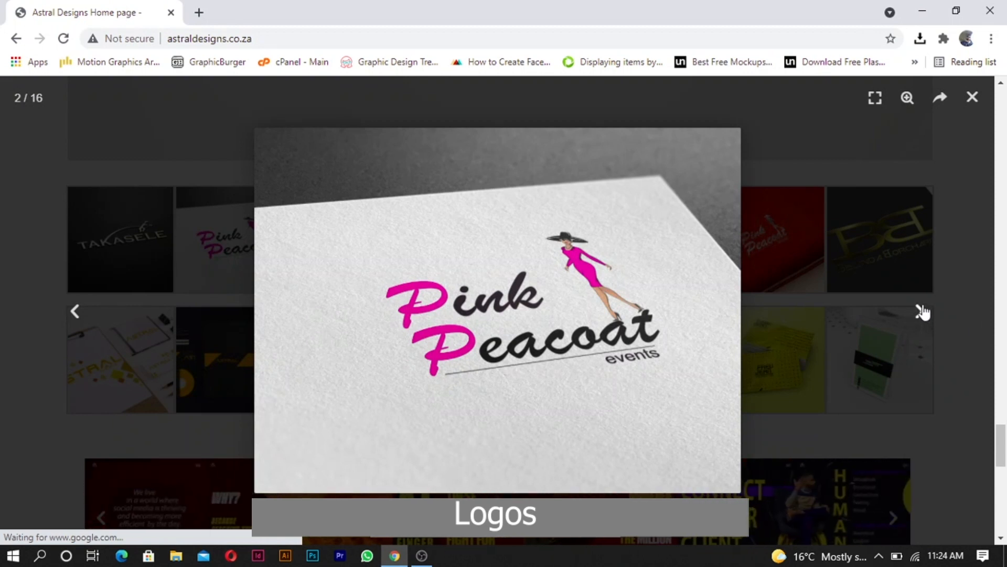
Step: Page forward through the logo mockups in the website's enlarged portfolio gallery, starting from the Pink Peacoat logo
left_click(920, 311)
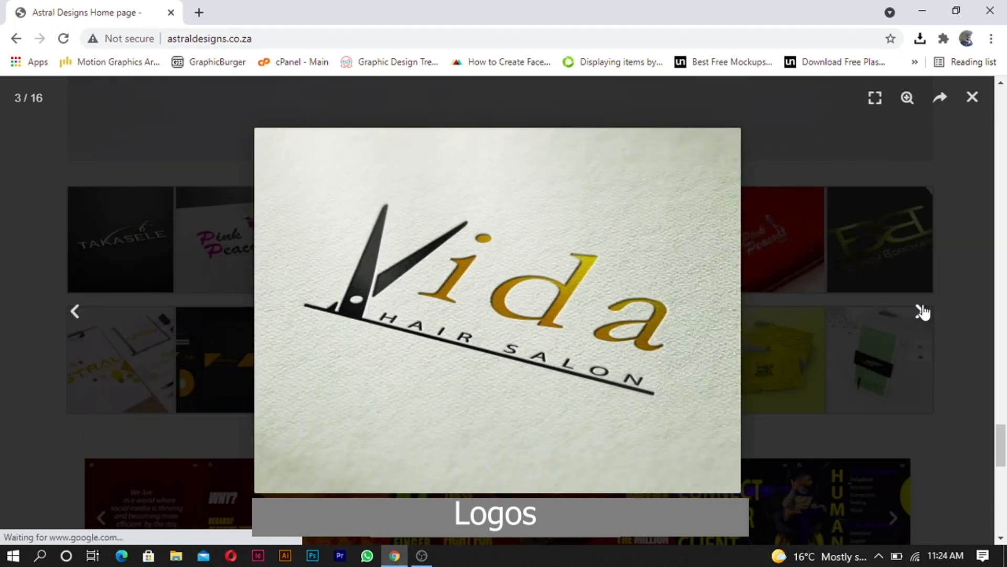
left_click(921, 312)
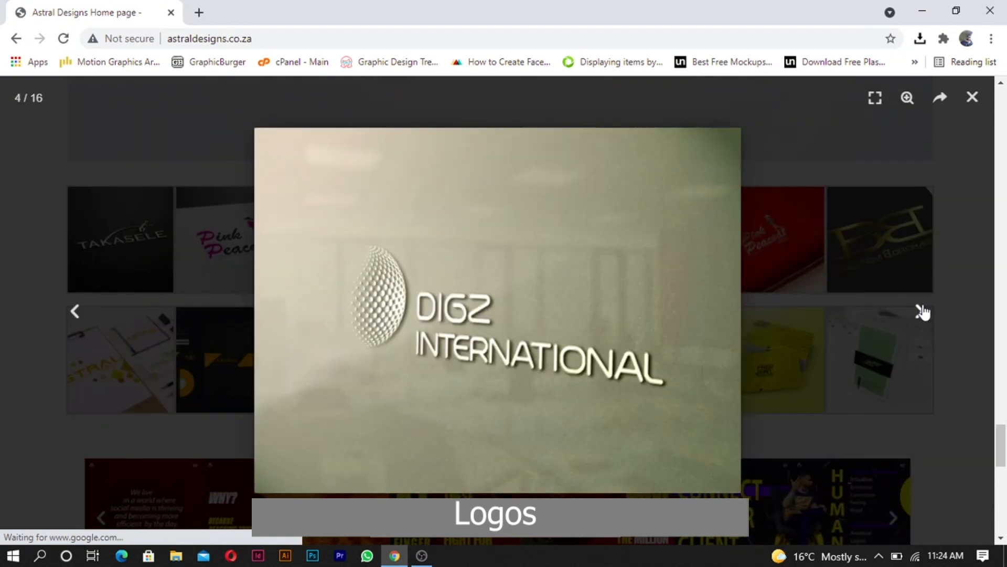
left_click(920, 312)
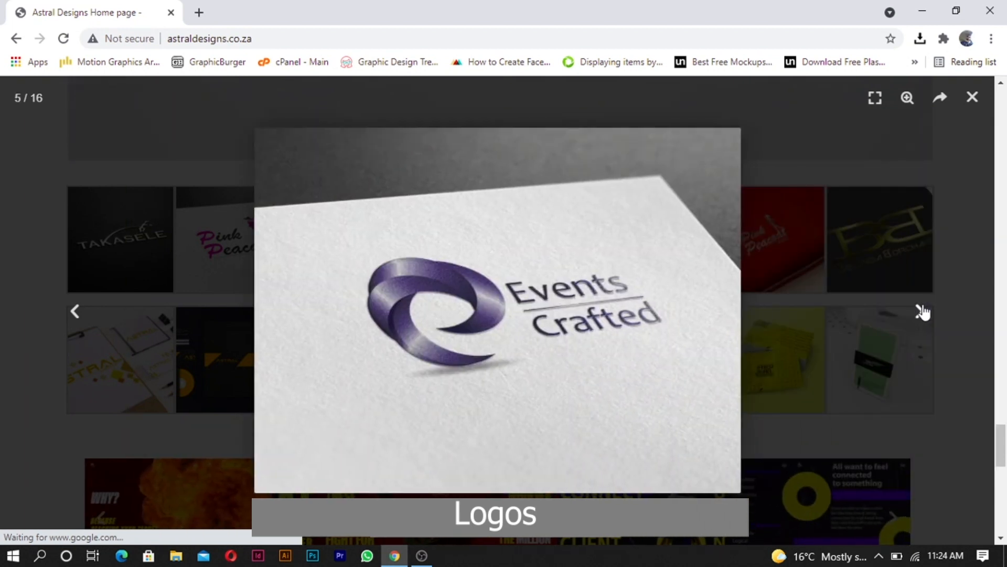
left_click(920, 312)
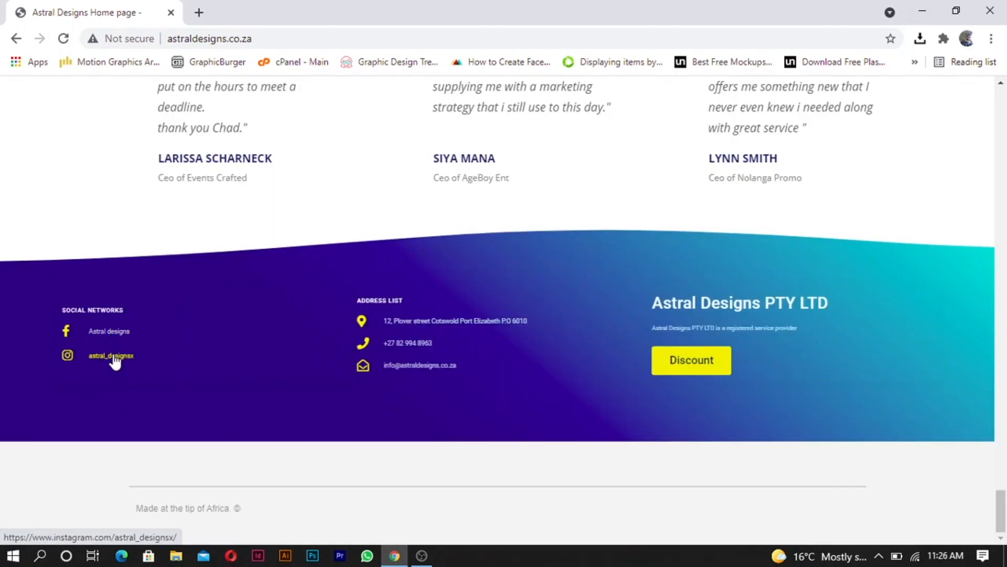
Step: Open the astral_designsx Instagram profile from the website's footer and look through its posts
left_click(115, 362)
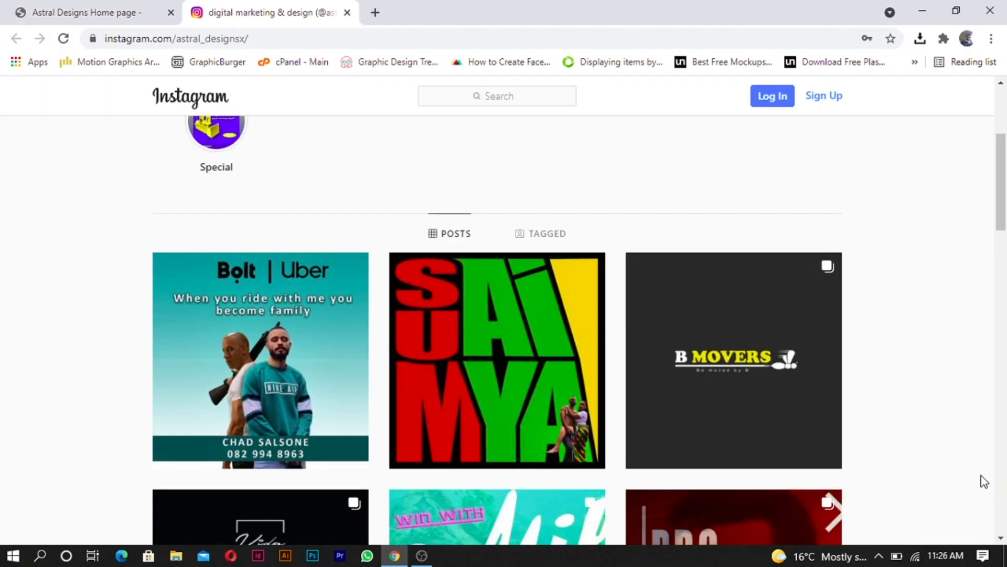
scroll(967, 473, "down", 8)
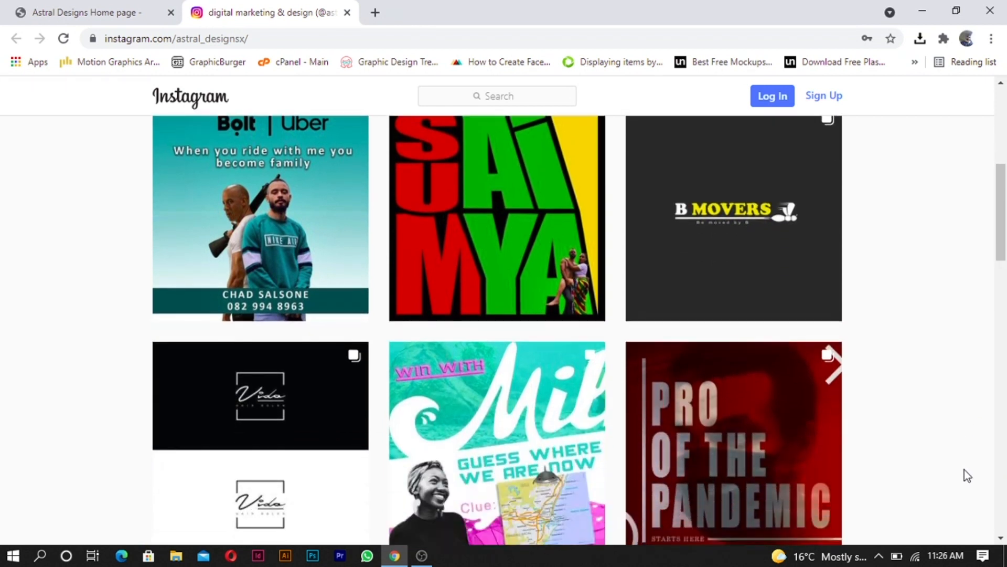
scroll(967, 475, "down", 5)
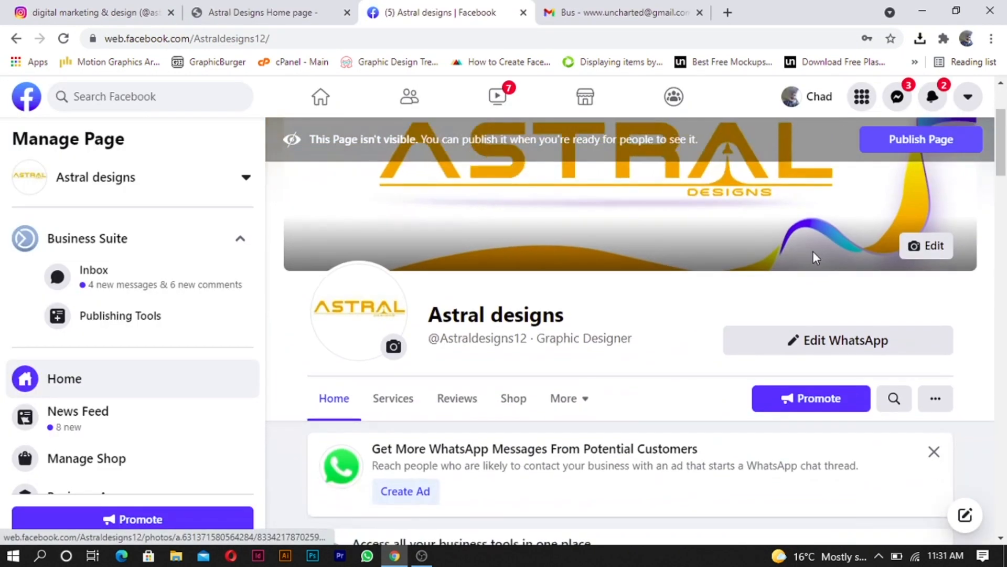
Step: Look through the posts and photos on the Astral designs Facebook page
scroll(816, 257, "down", 2)
scroll(820, 265, "down", 15)
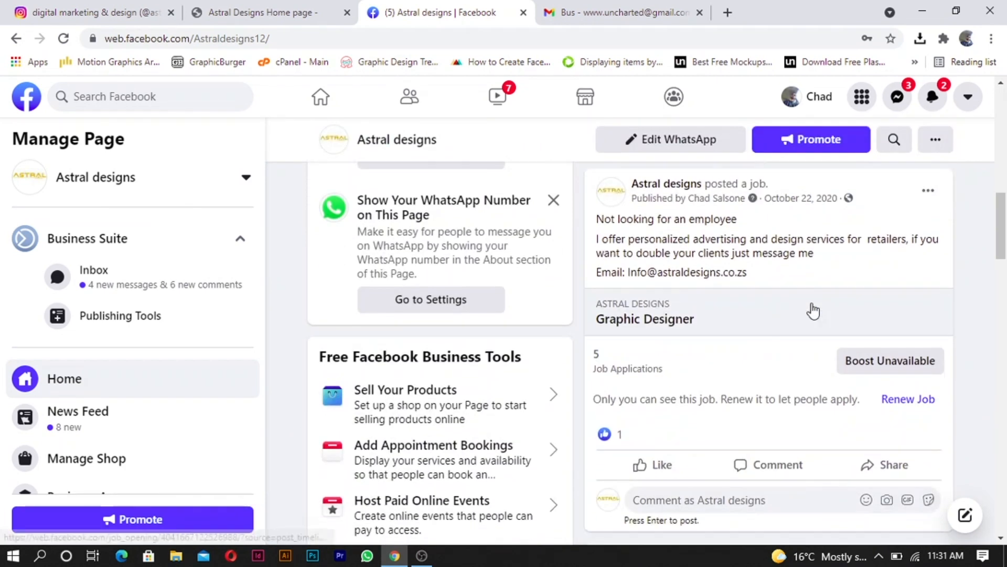
scroll(811, 304, "down", 10)
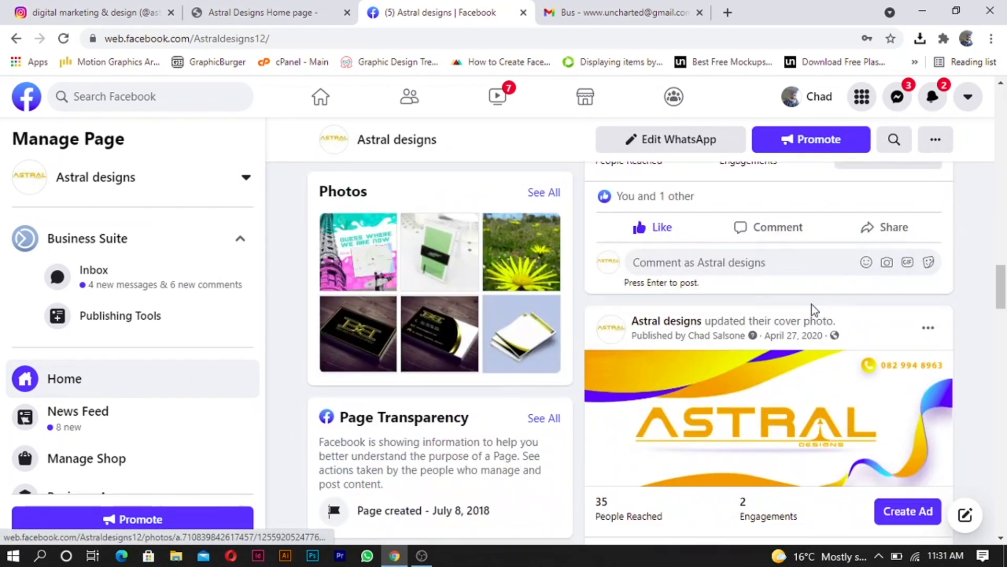
scroll(811, 304, "down", 15)
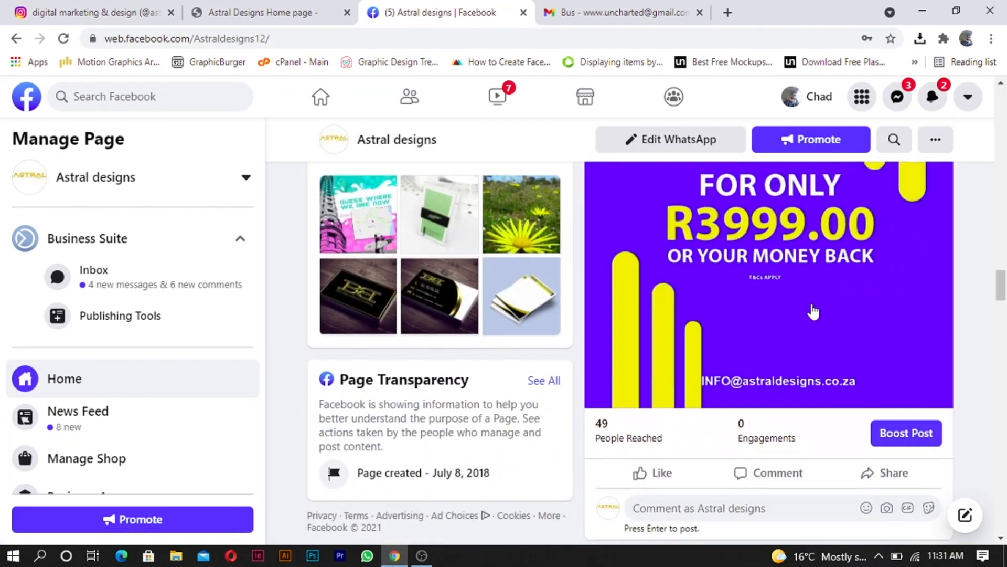